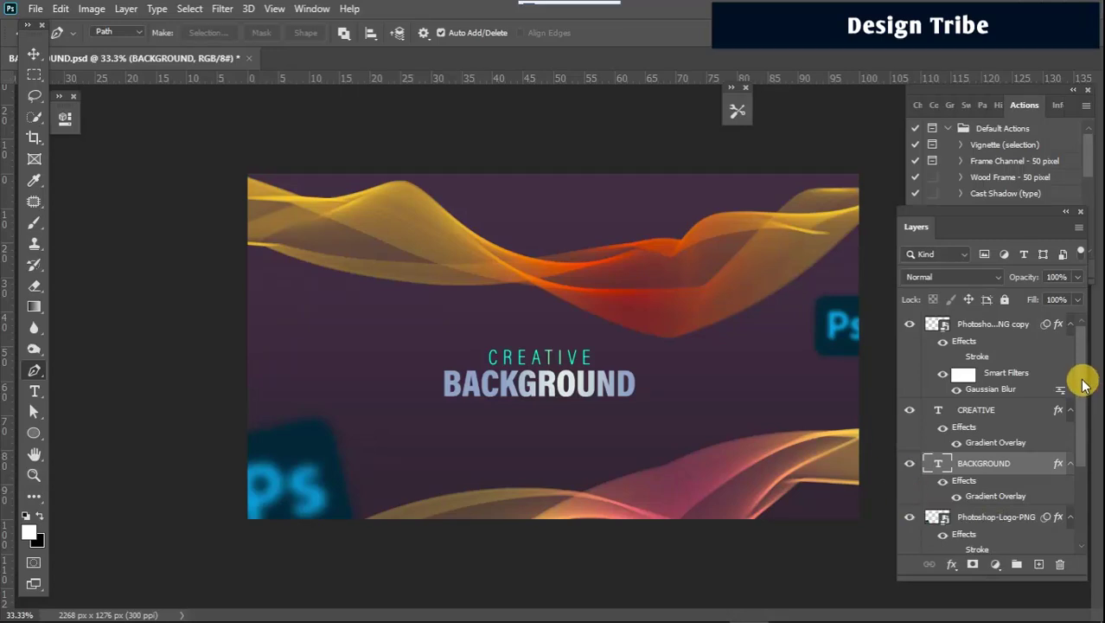
Step: Toggle Group 1's wave graphics off and back on to preview them
drag(1081, 376, 1083, 476)
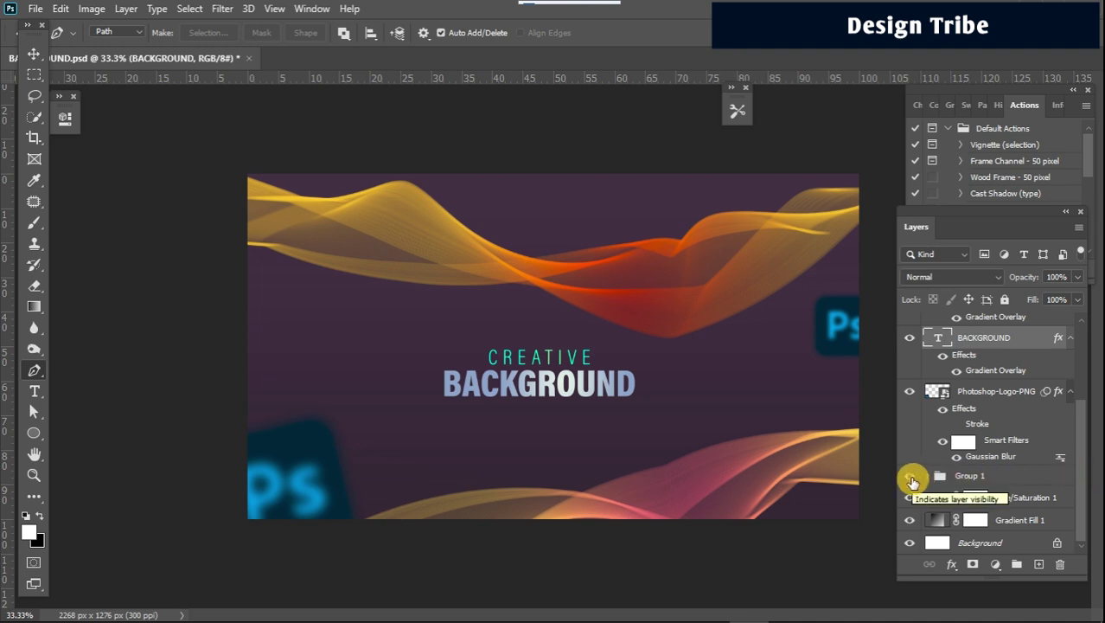
click(910, 477)
click(911, 476)
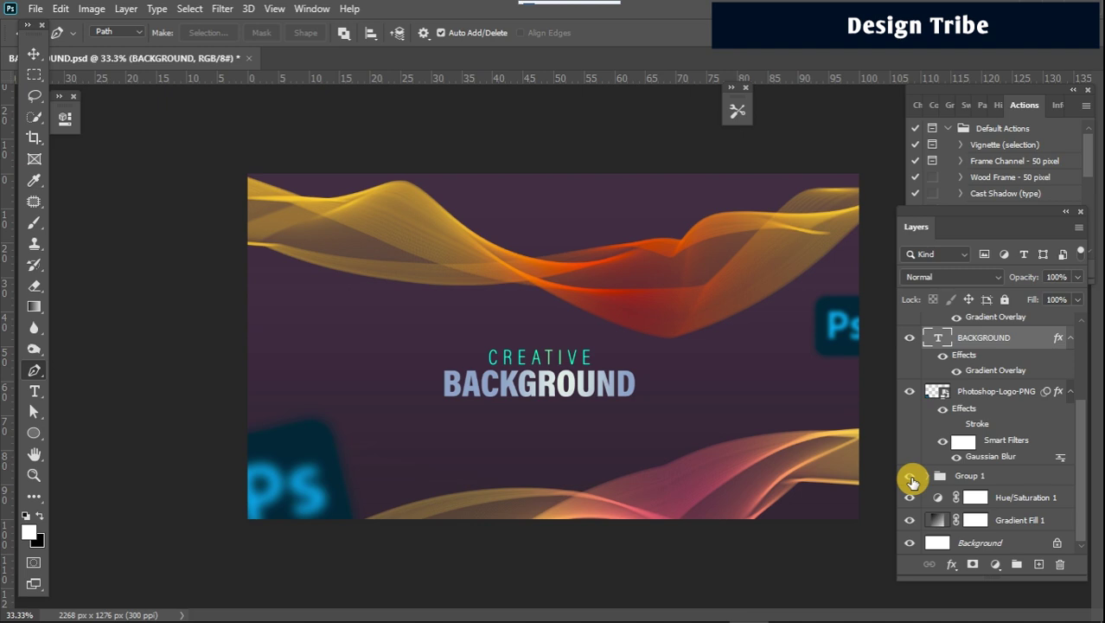
Step: Create a new blank 19.2 × 10.8 cm document
click(33, 9)
click(50, 25)
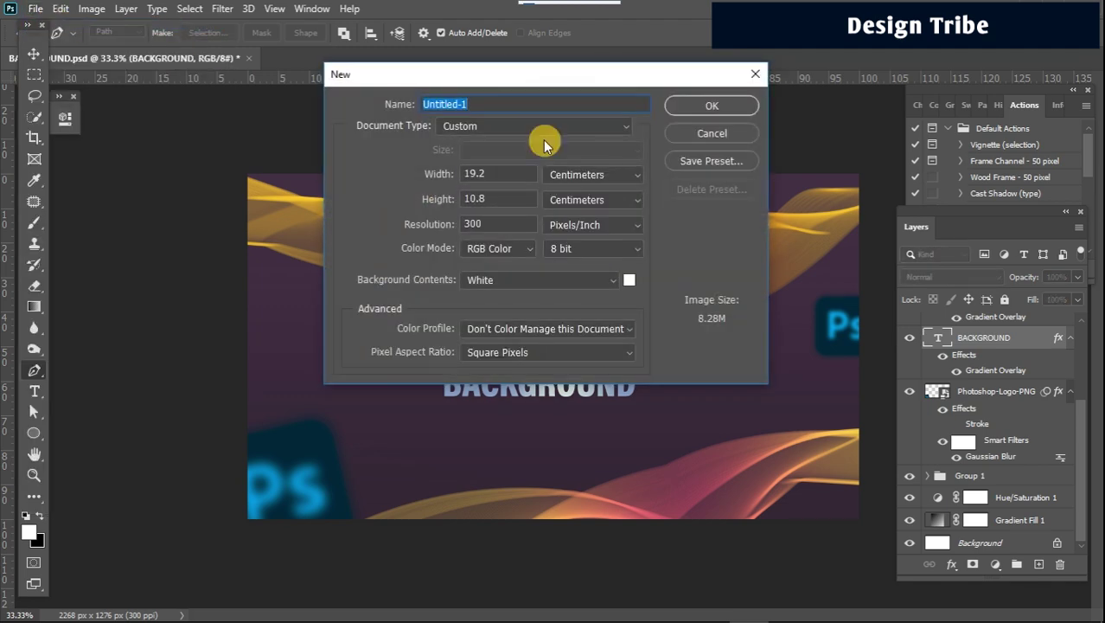
click(708, 107)
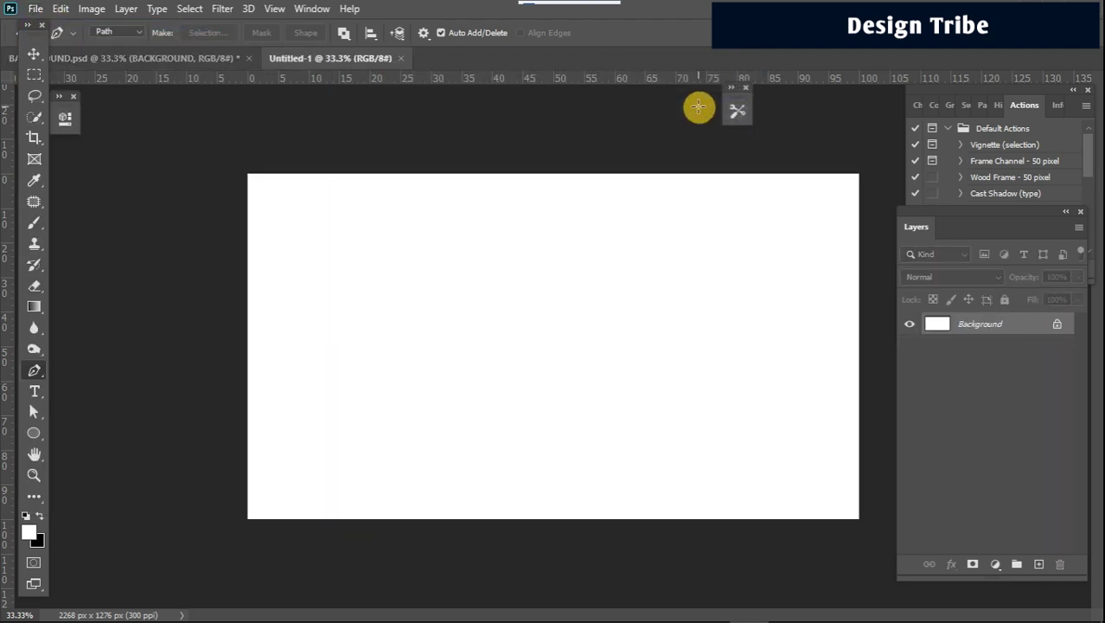
Step: Add a Gradient Fill layer using a dark blue-grey gradient preset
click(996, 564)
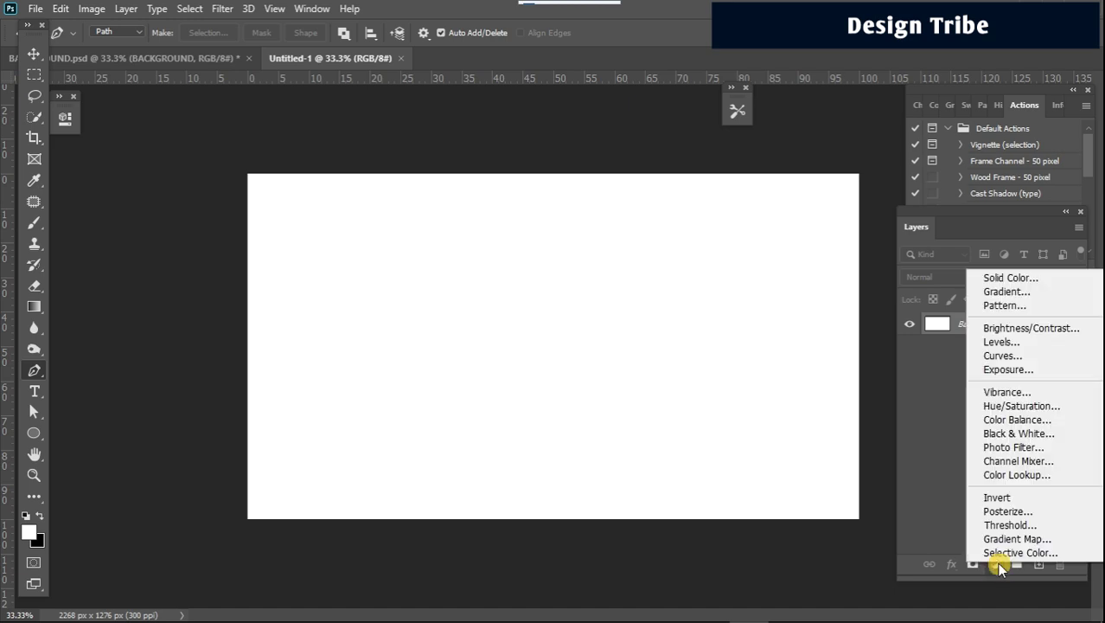
click(1006, 291)
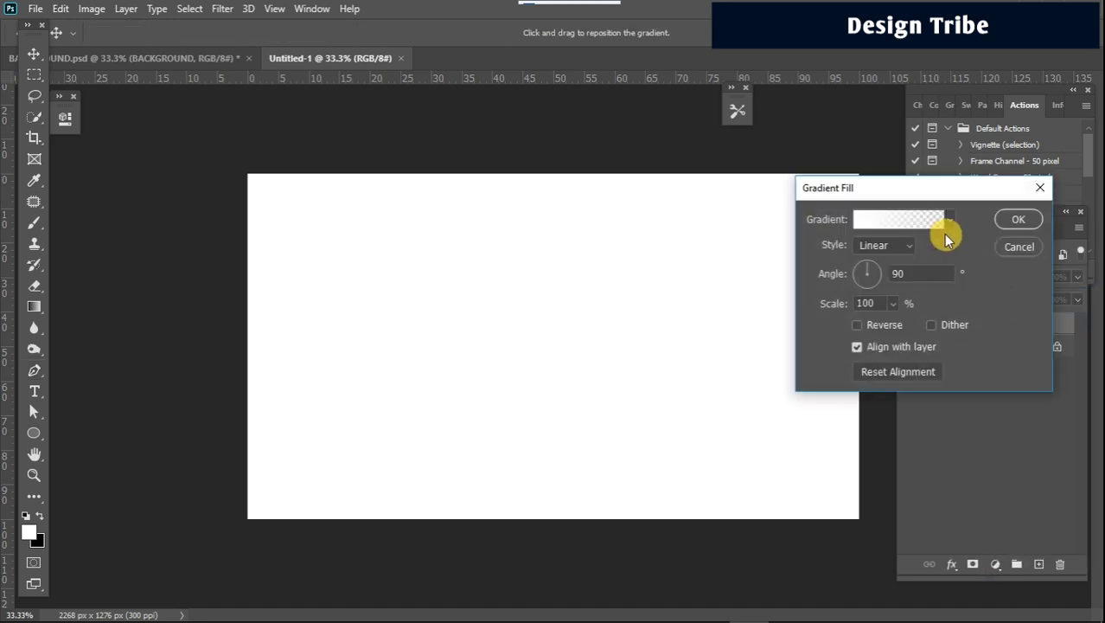
click(949, 219)
click(867, 292)
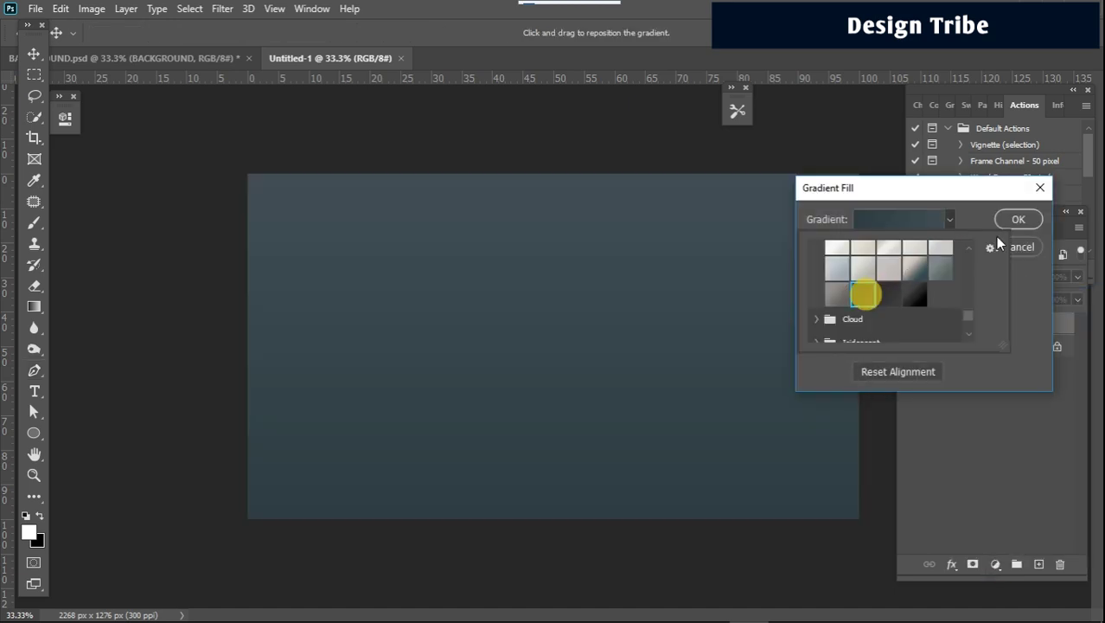
click(1020, 222)
click(1020, 222)
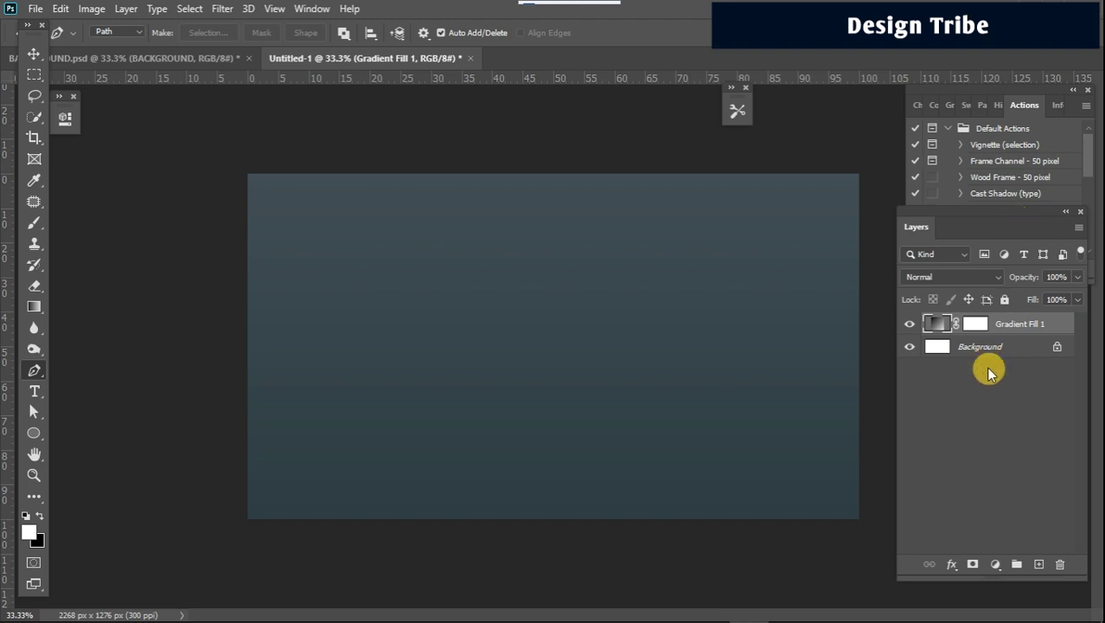
Step: Add a Hue/Saturation layer (Hue +41, Saturation +13) to turn it purple, then add empty Layer 1
click(995, 569)
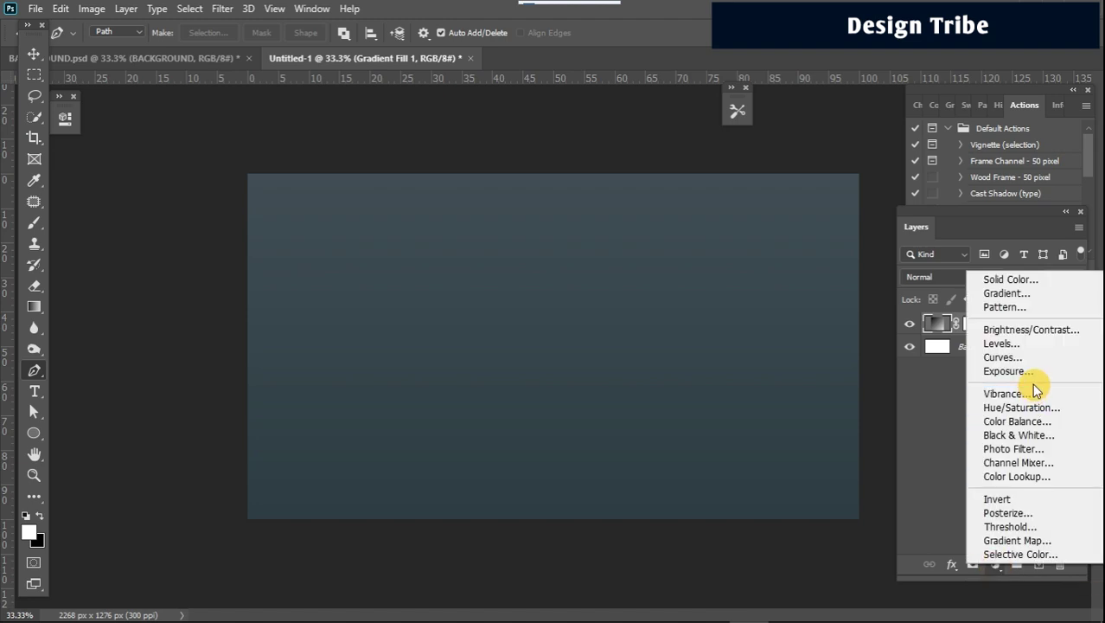
click(1030, 410)
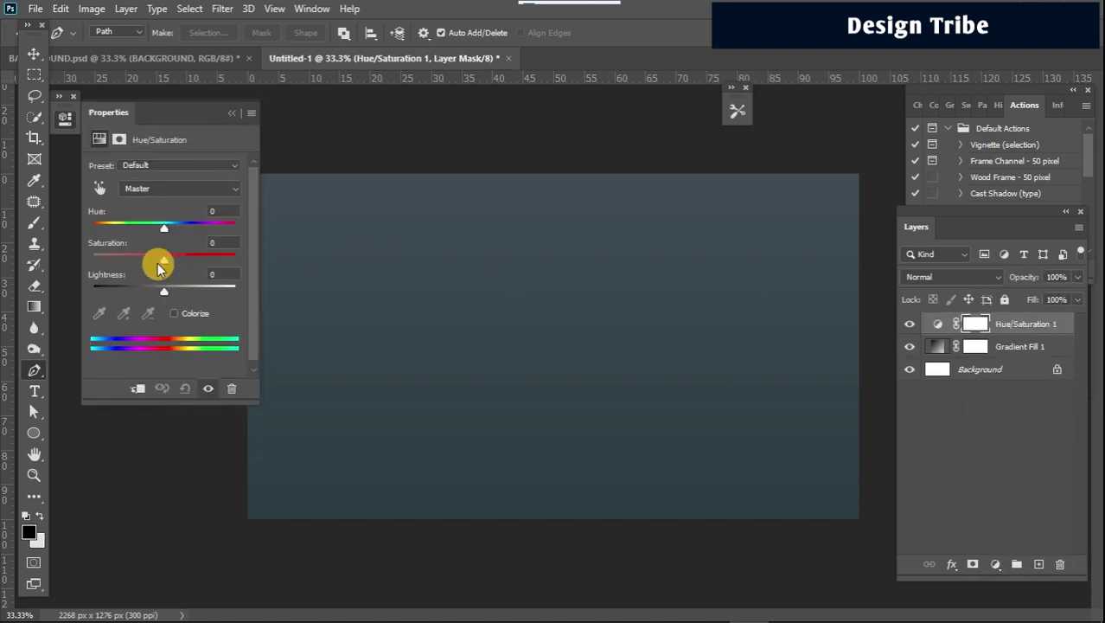
drag(165, 228, 173, 265)
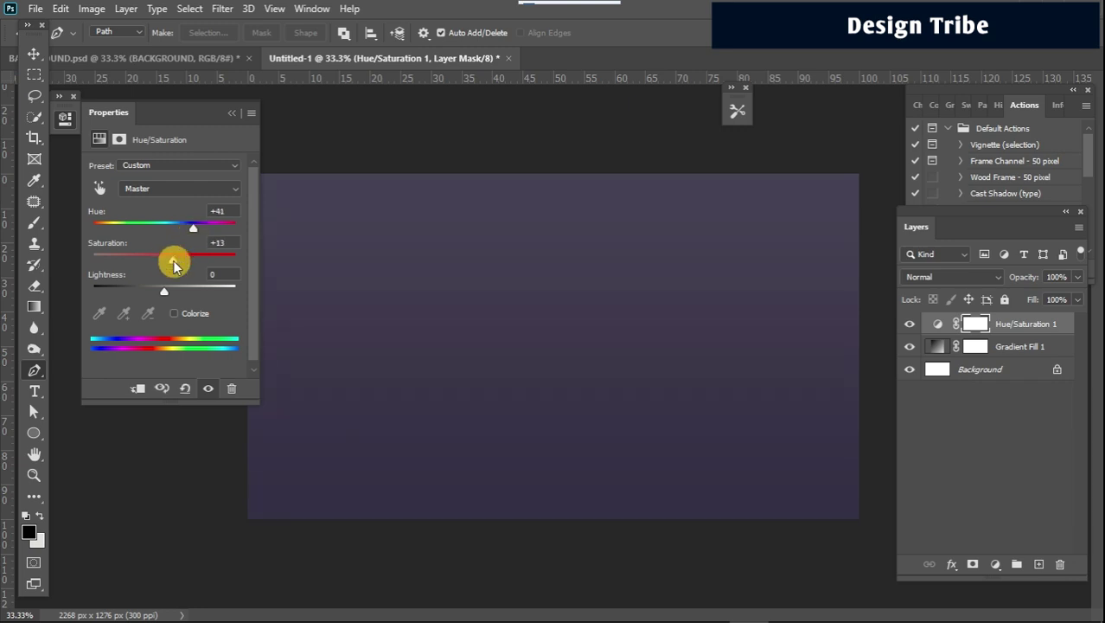
click(230, 114)
click(936, 510)
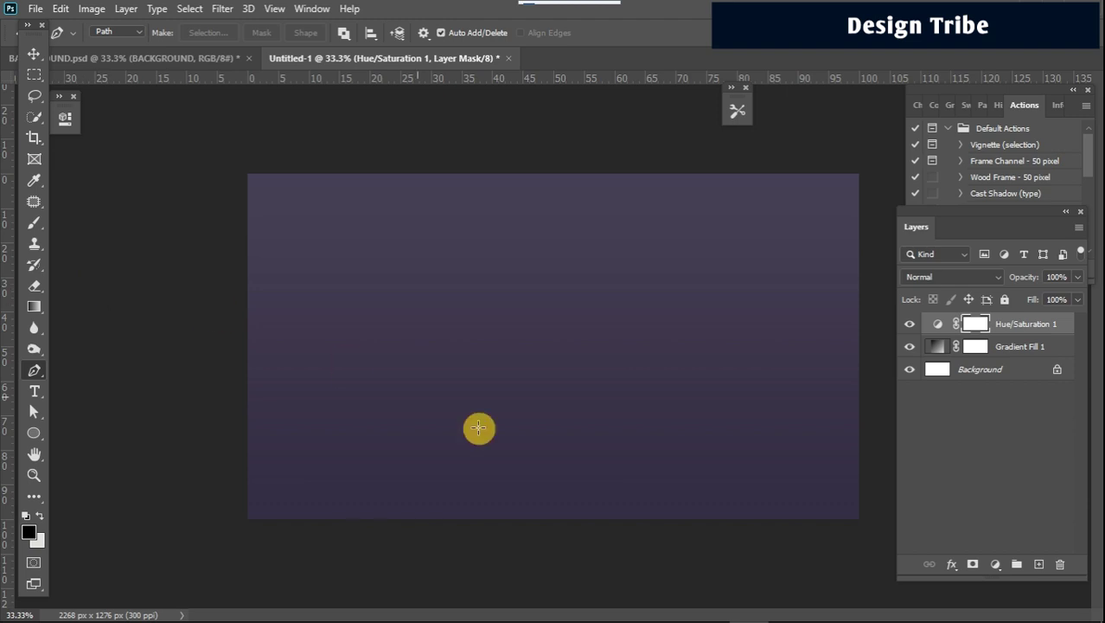
click(1038, 565)
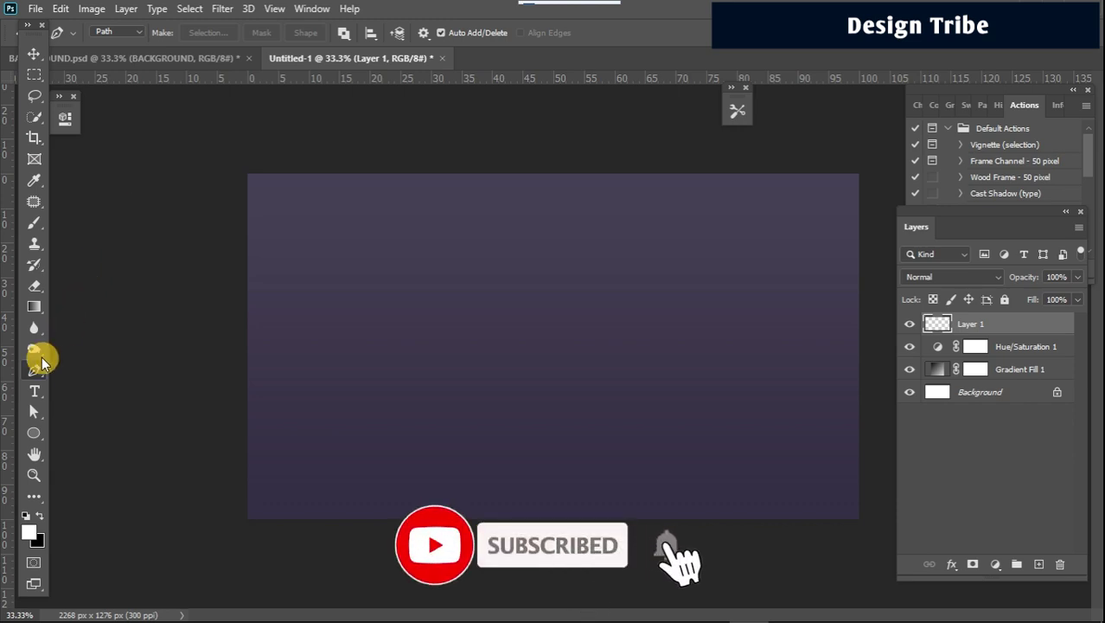
Step: Set the Pen tool to Path mode and draw curved zigzag anchors from upper middle toward lower left
click(236, 251)
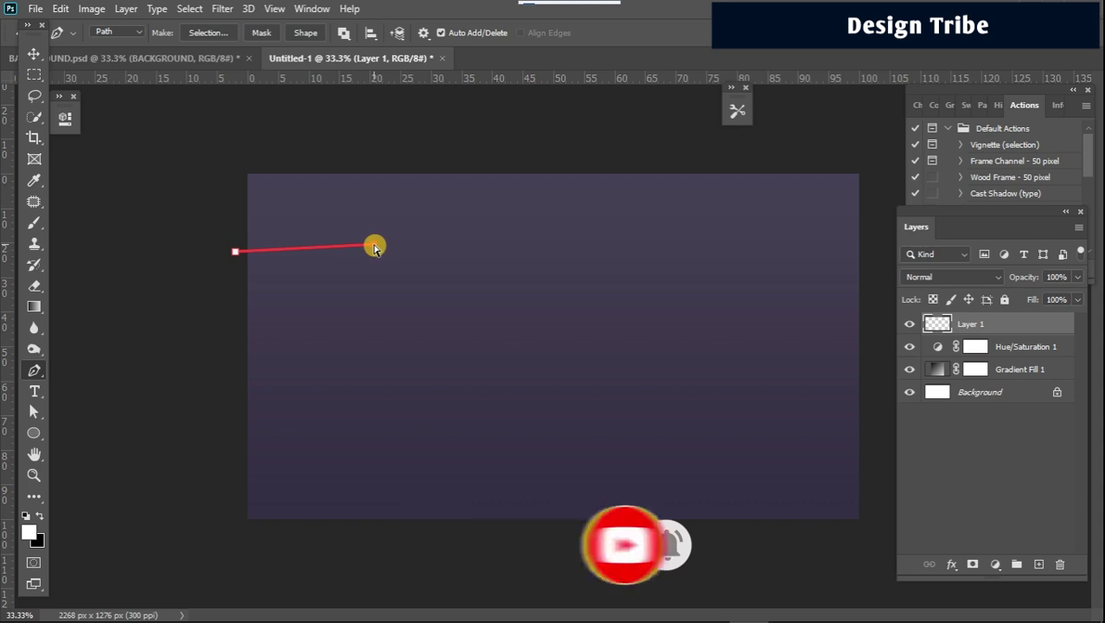
key(Escape)
key(Escape)
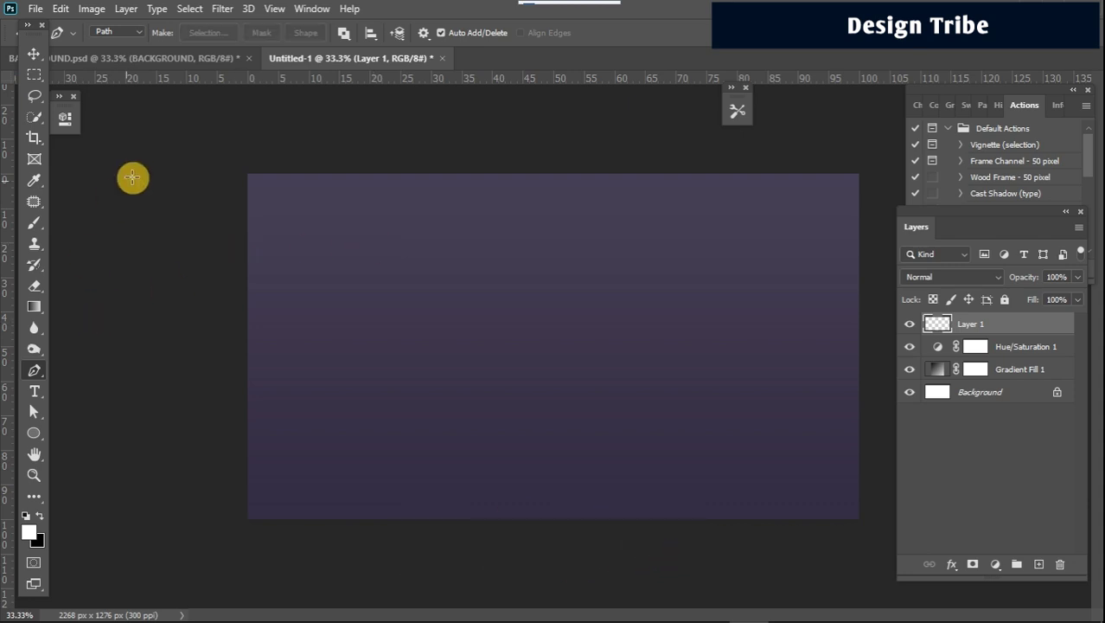
click(137, 33)
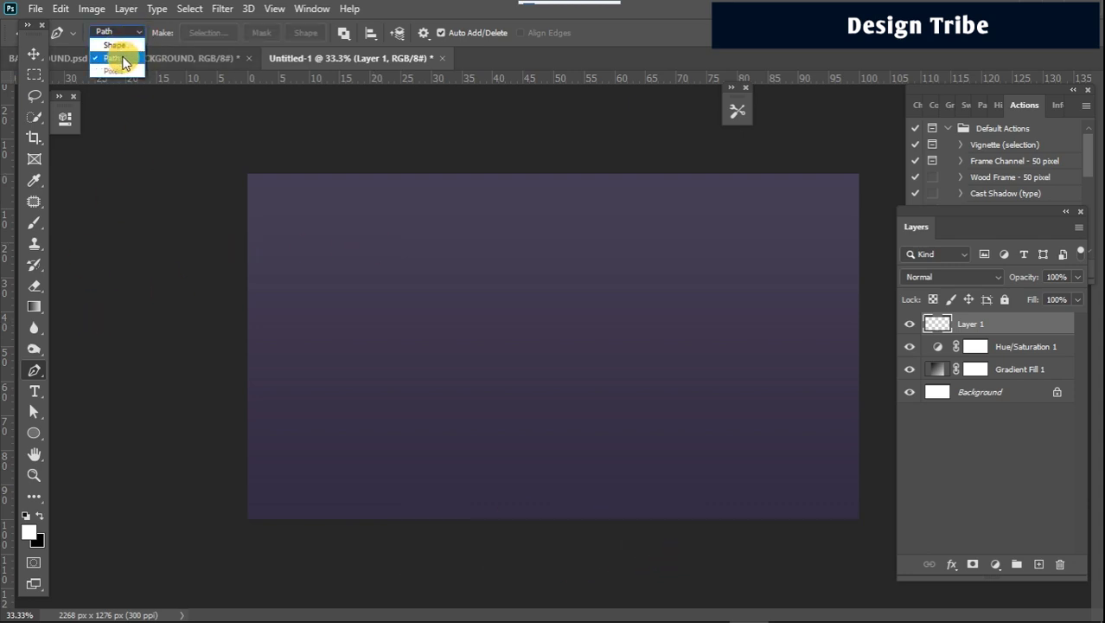
click(125, 57)
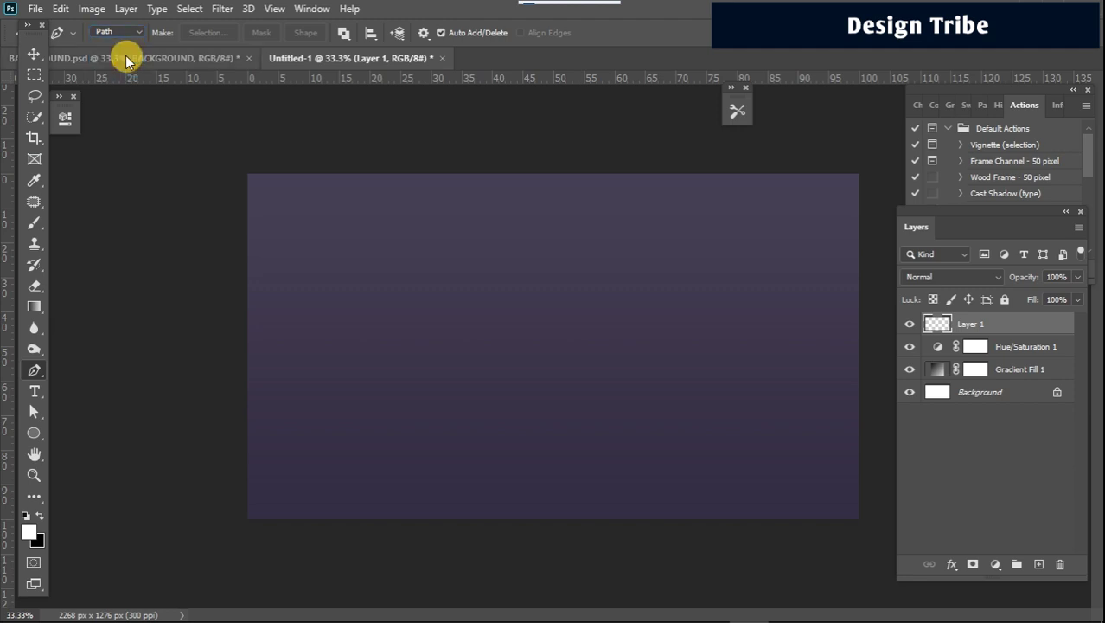
click(456, 247)
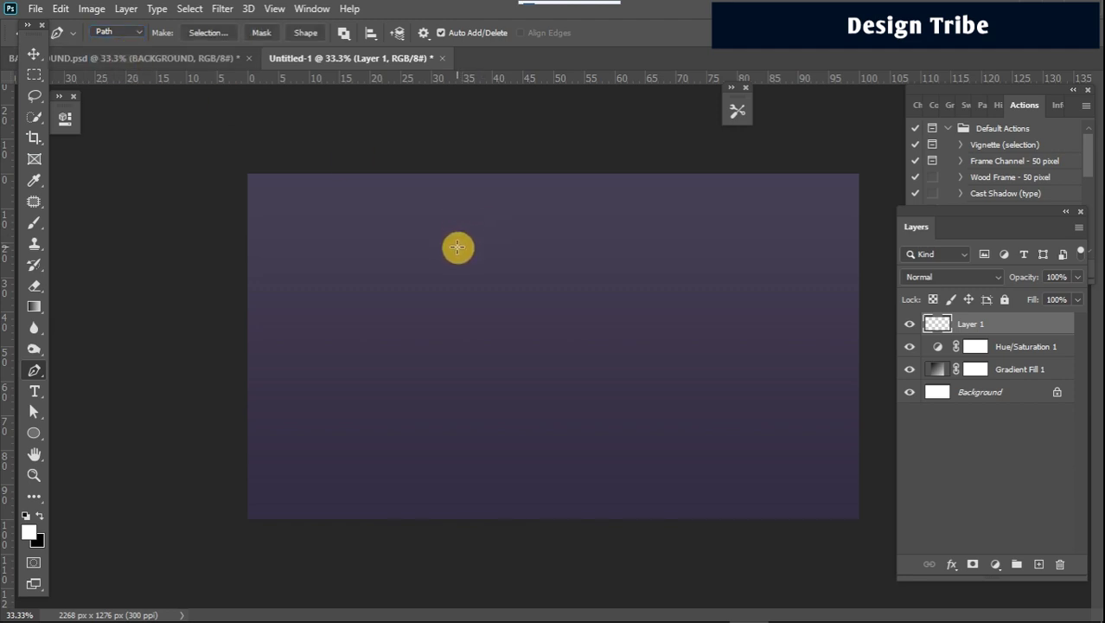
drag(605, 248, 413, 372)
click(408, 384)
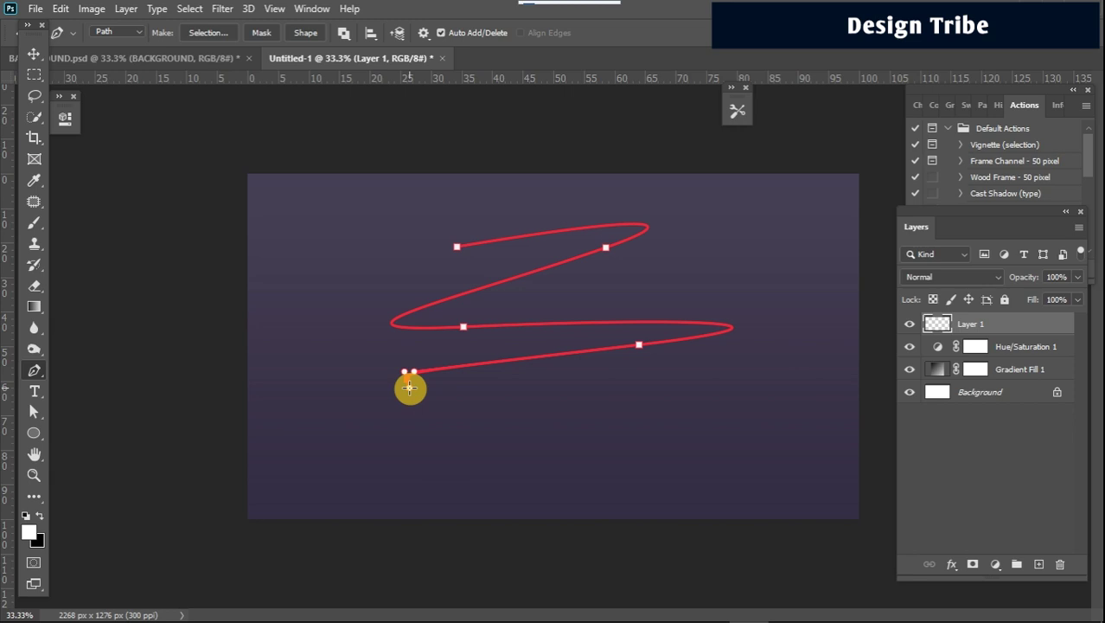
Step: Finish the wave path and give the Brush a 3 px Hard Round tip at 100% hardness
click(409, 387)
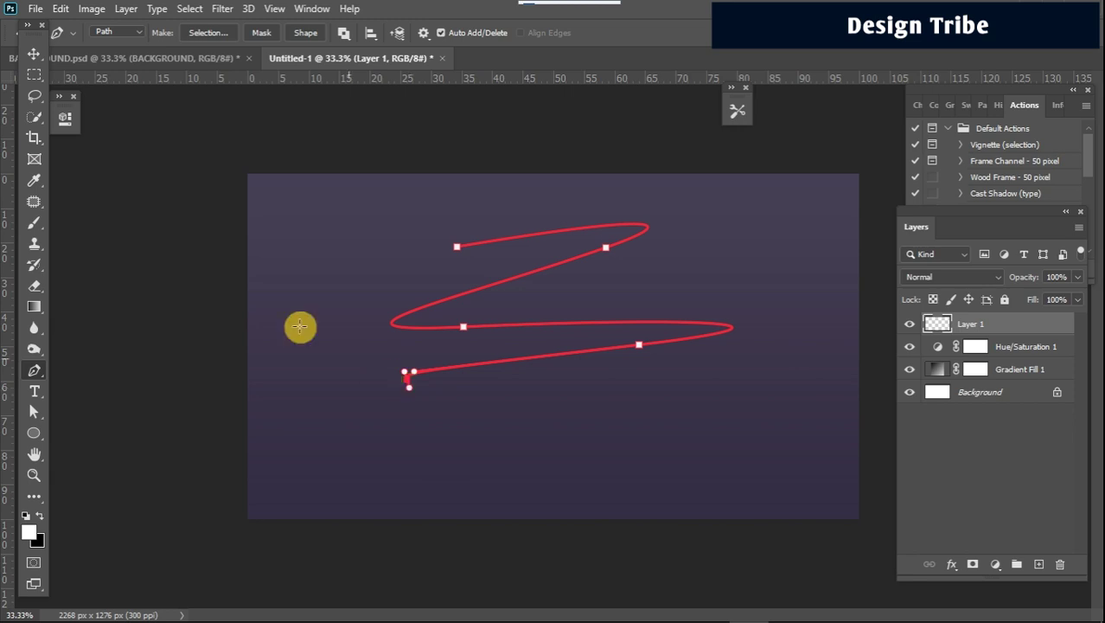
click(33, 224)
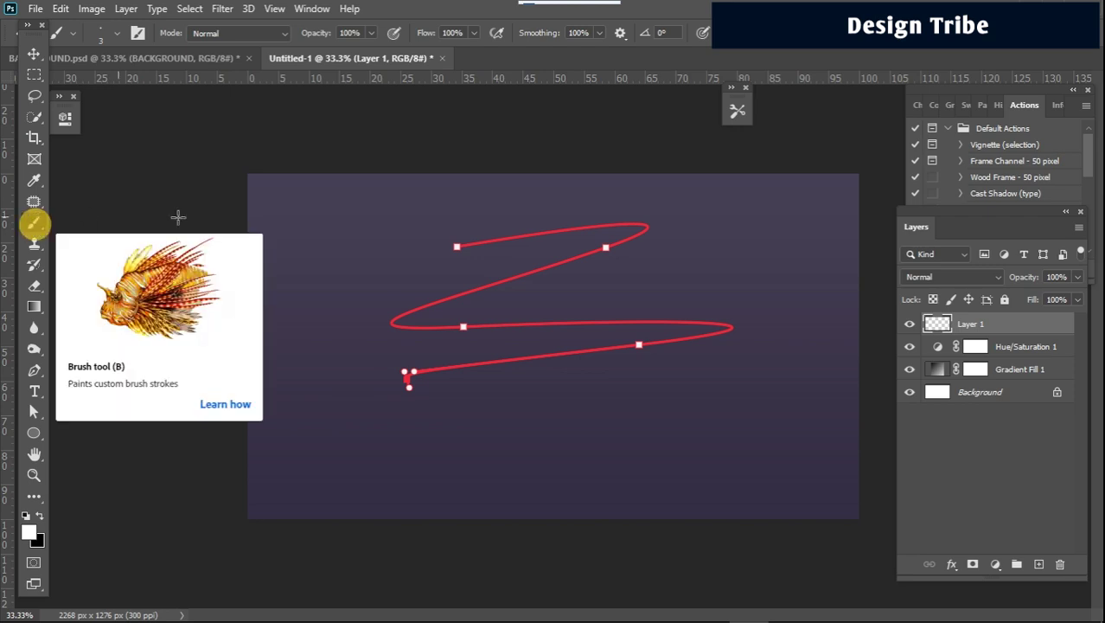
right_click(439, 264)
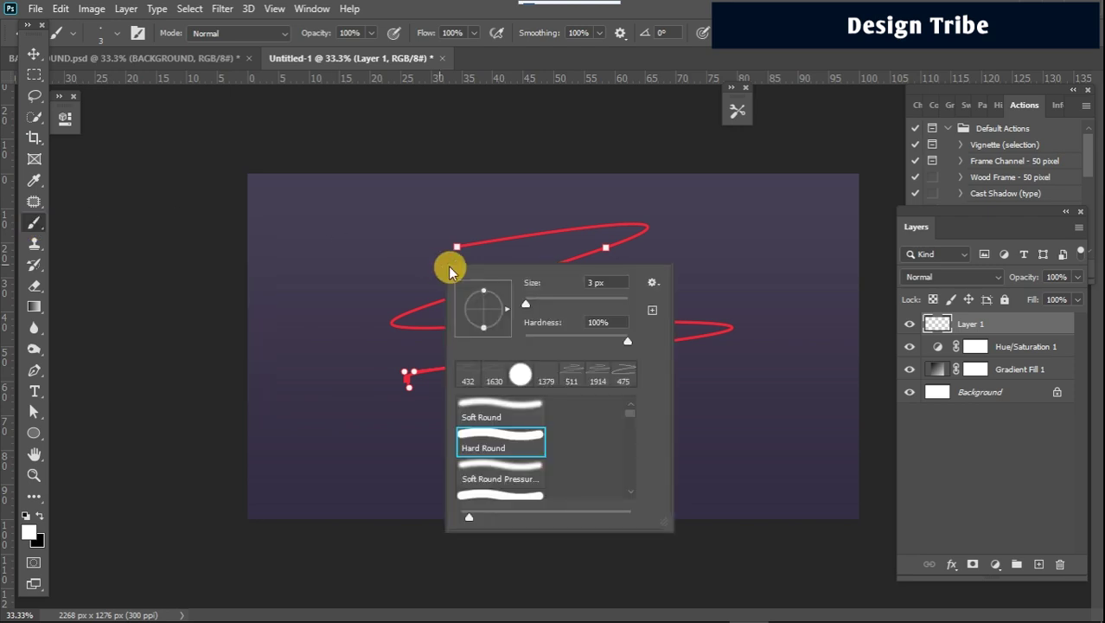
click(511, 438)
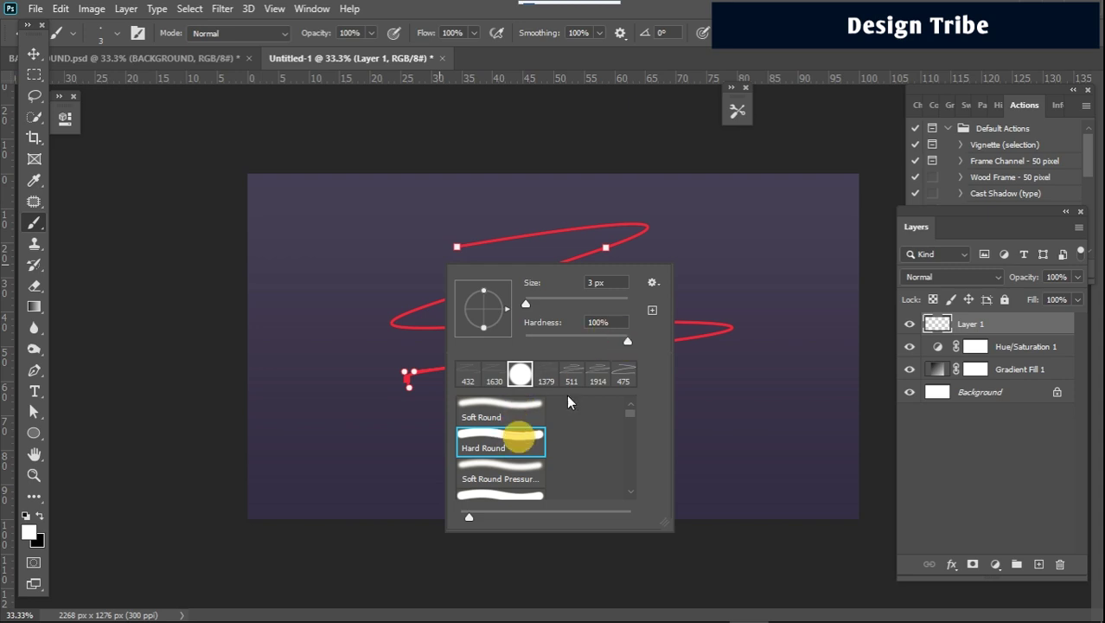
click(634, 344)
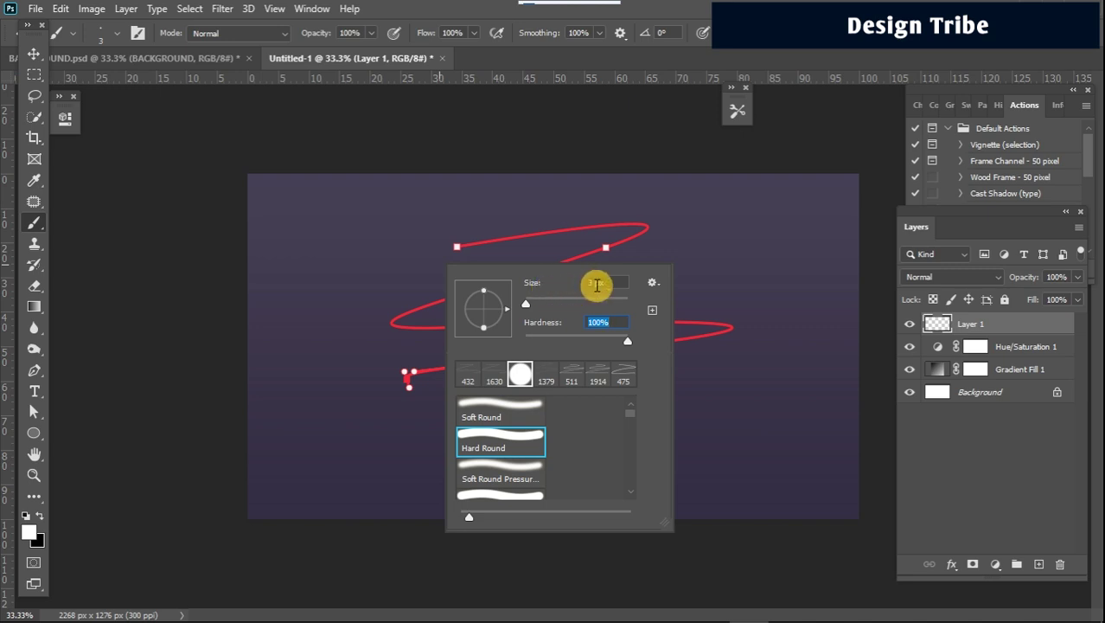
Step: Make black the foreground colour
click(35, 72)
click(34, 74)
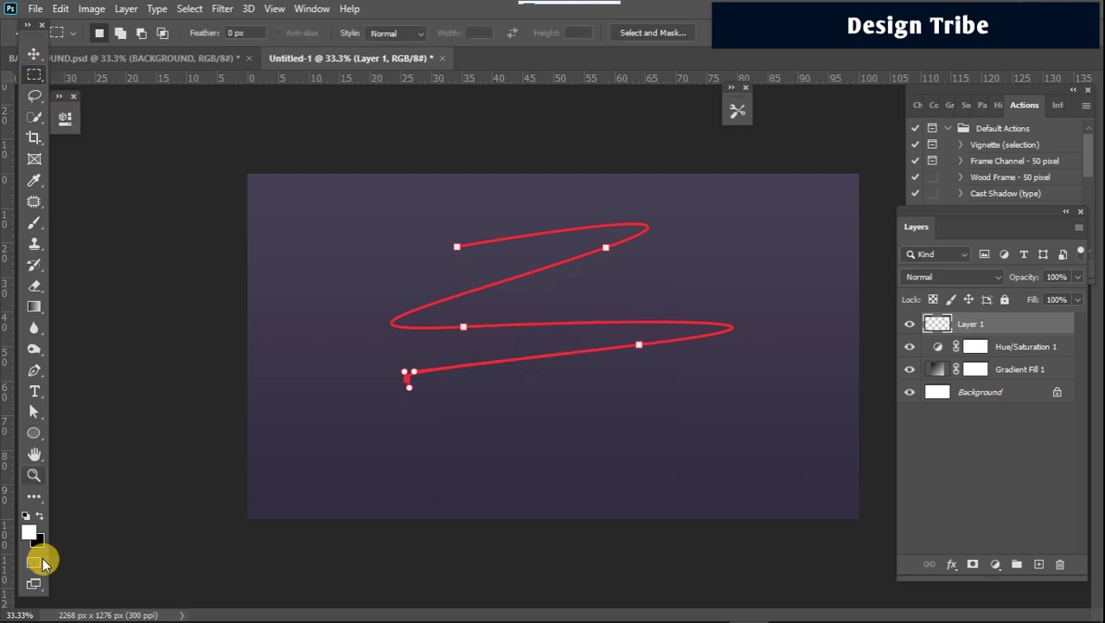
click(40, 516)
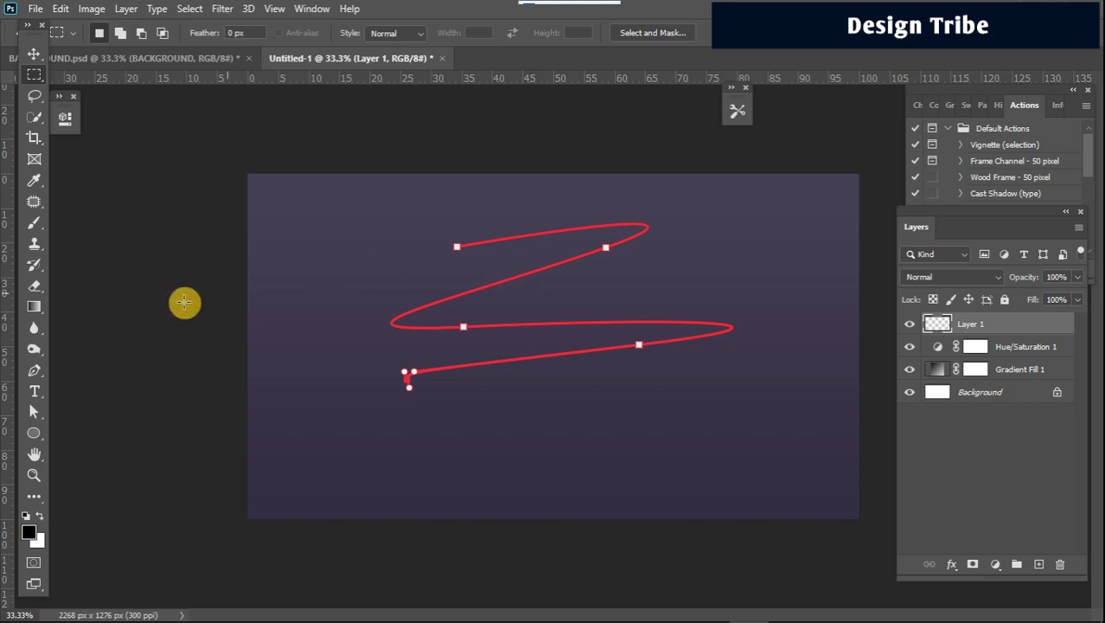
Step: Stroke the zigzag path onto Layer 1 with the Brush, keeping Simulate Pressure on
click(34, 371)
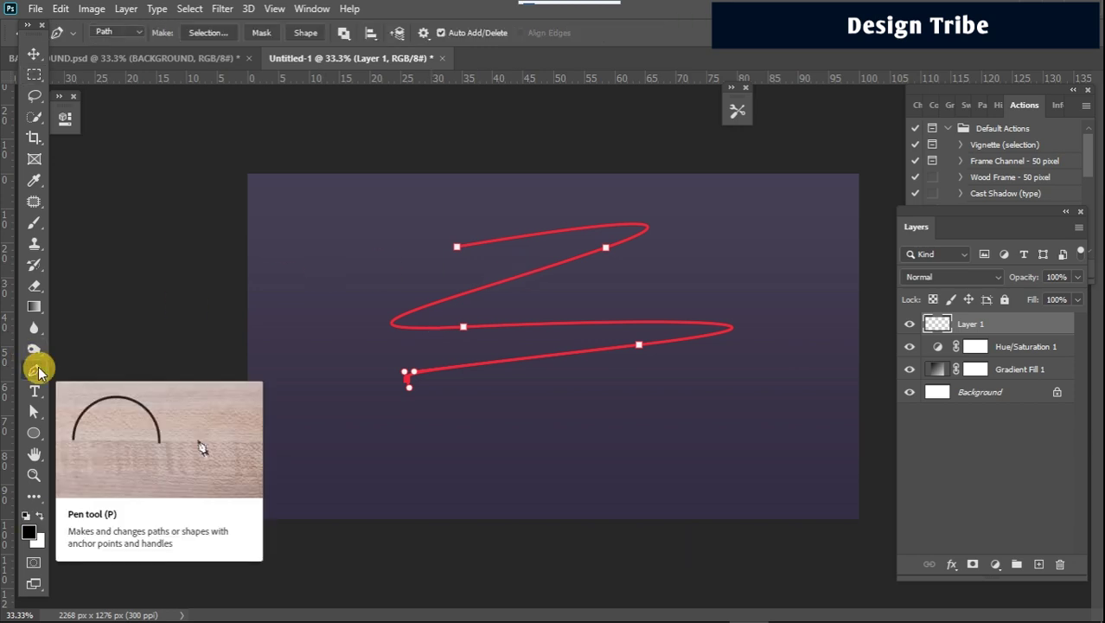
right_click(533, 279)
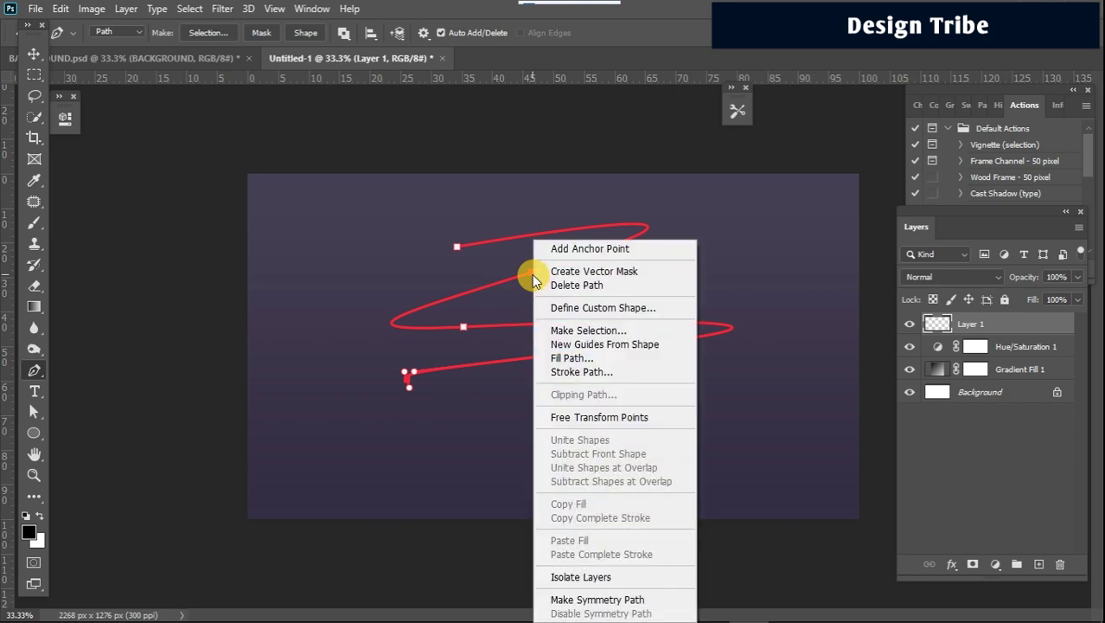
click(584, 374)
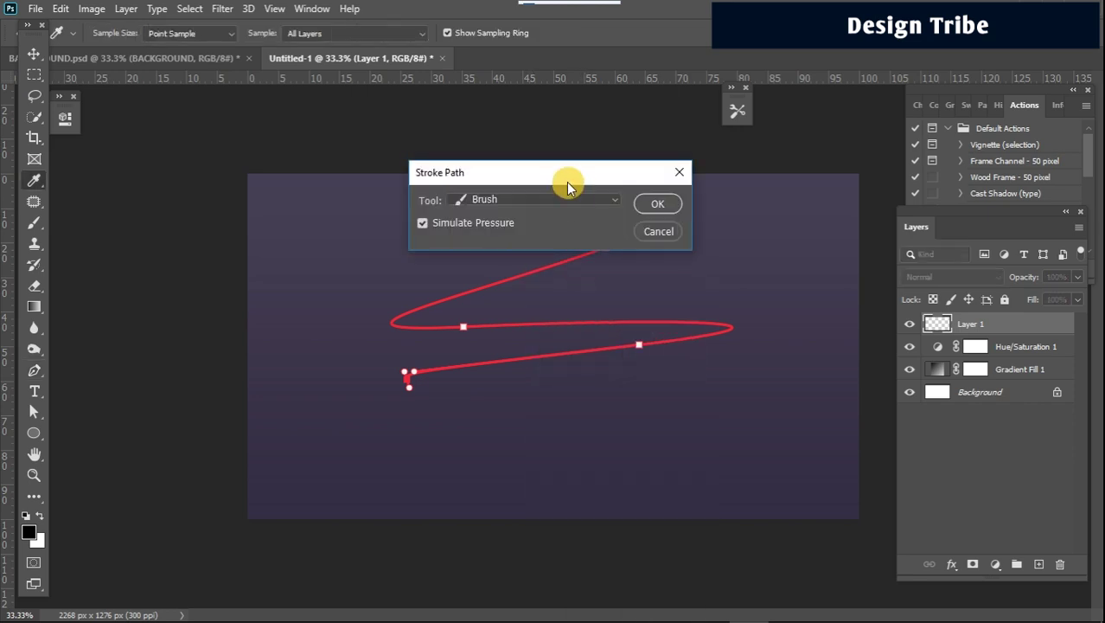
click(610, 199)
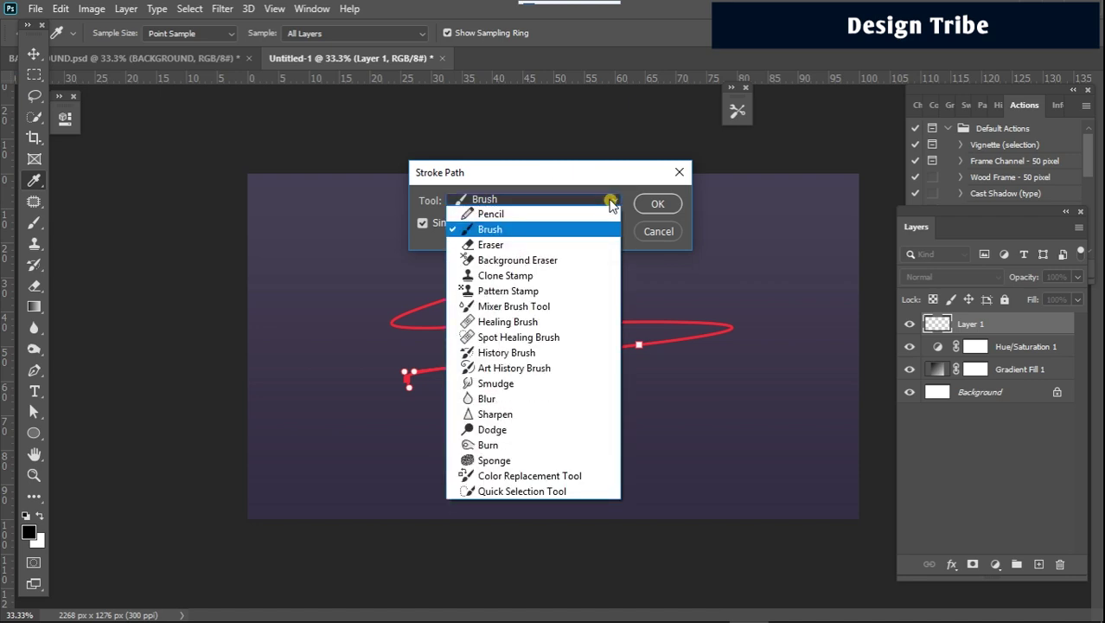
click(543, 230)
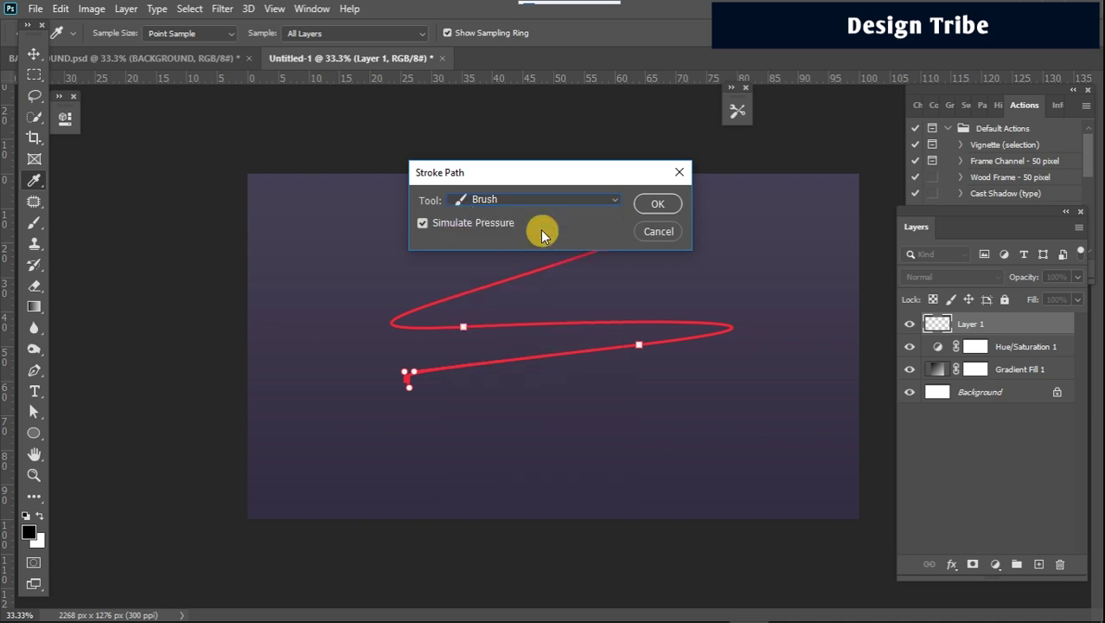
click(652, 205)
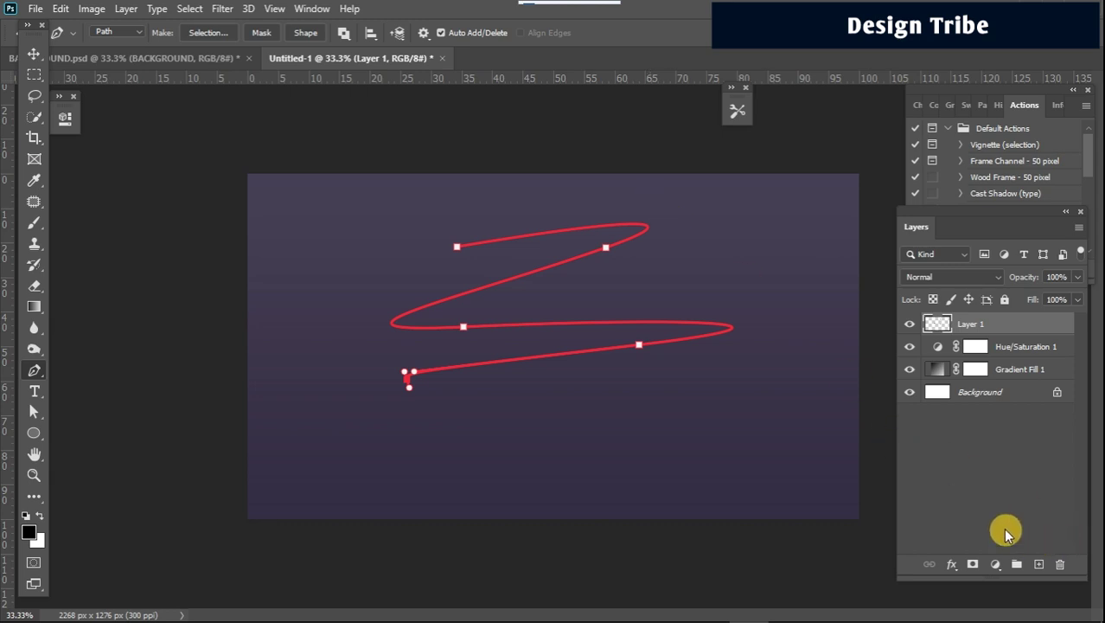
Step: Move the zigzag stroke down and right, hide the work path, and scale the stroke up slightly
click(35, 75)
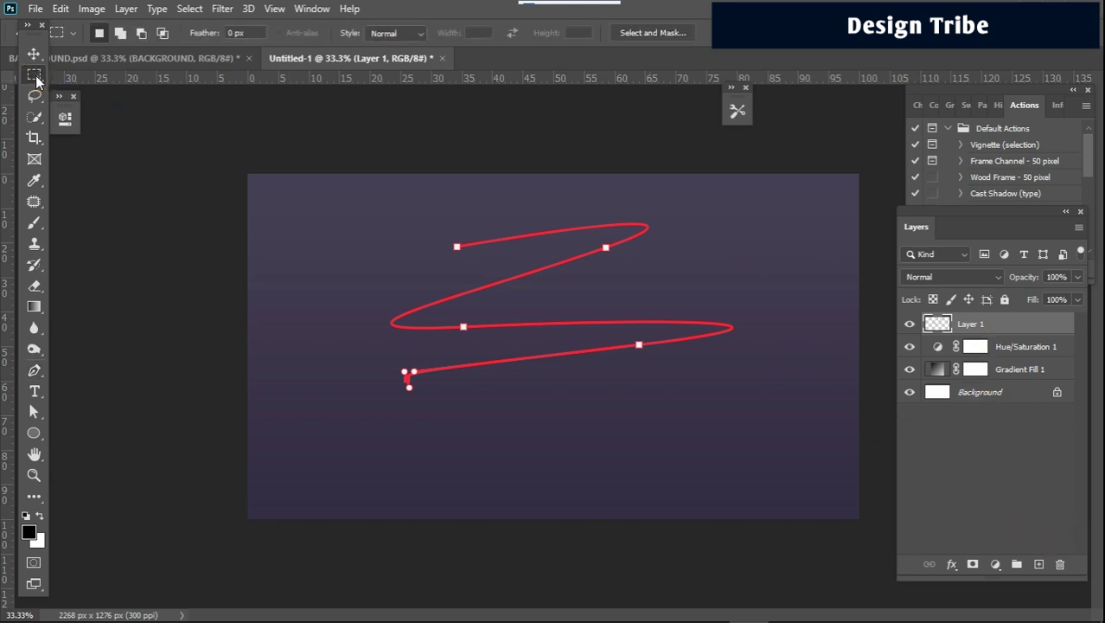
click(34, 54)
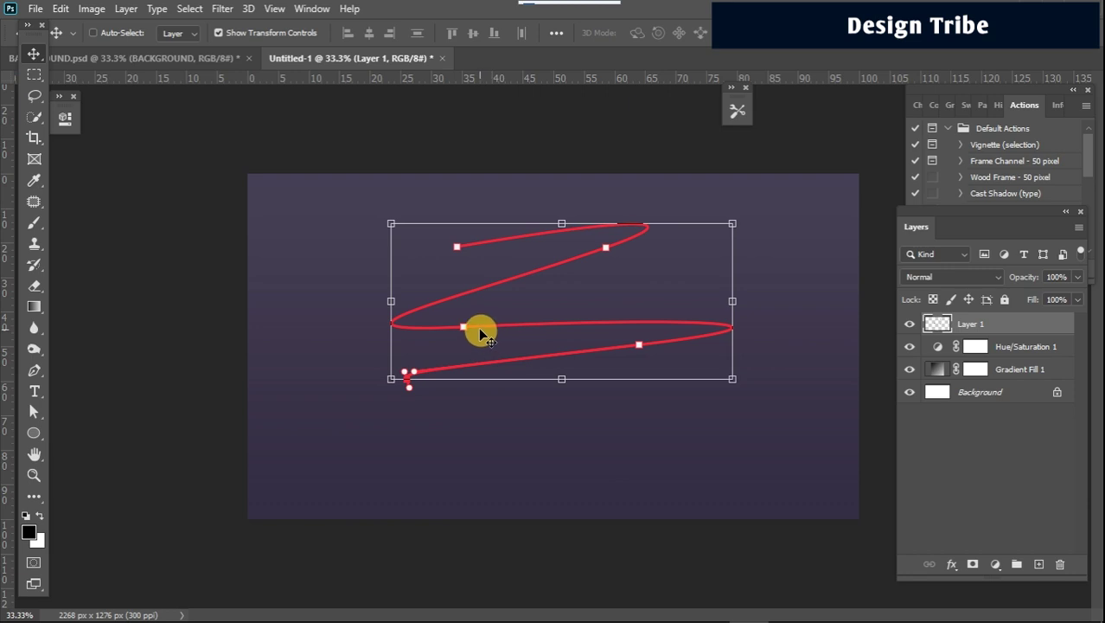
mouse_move(481, 331)
mouse_down()
mouse_move(469, 358)
mouse_move(511, 403)
mouse_move(502, 391)
mouse_up()
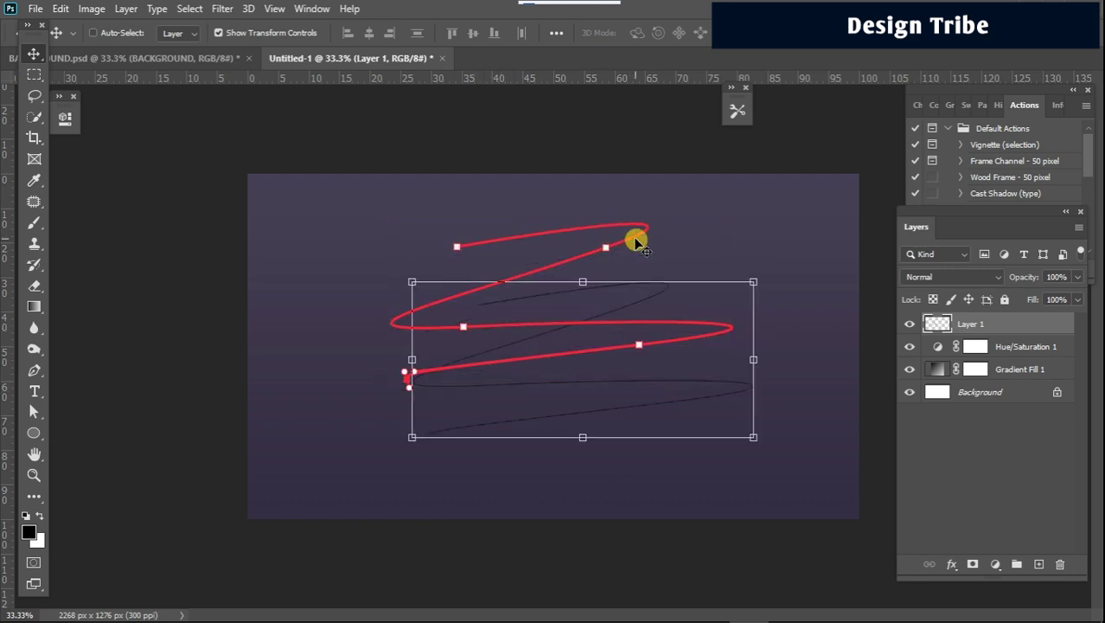
key(ctrl+shift+h)
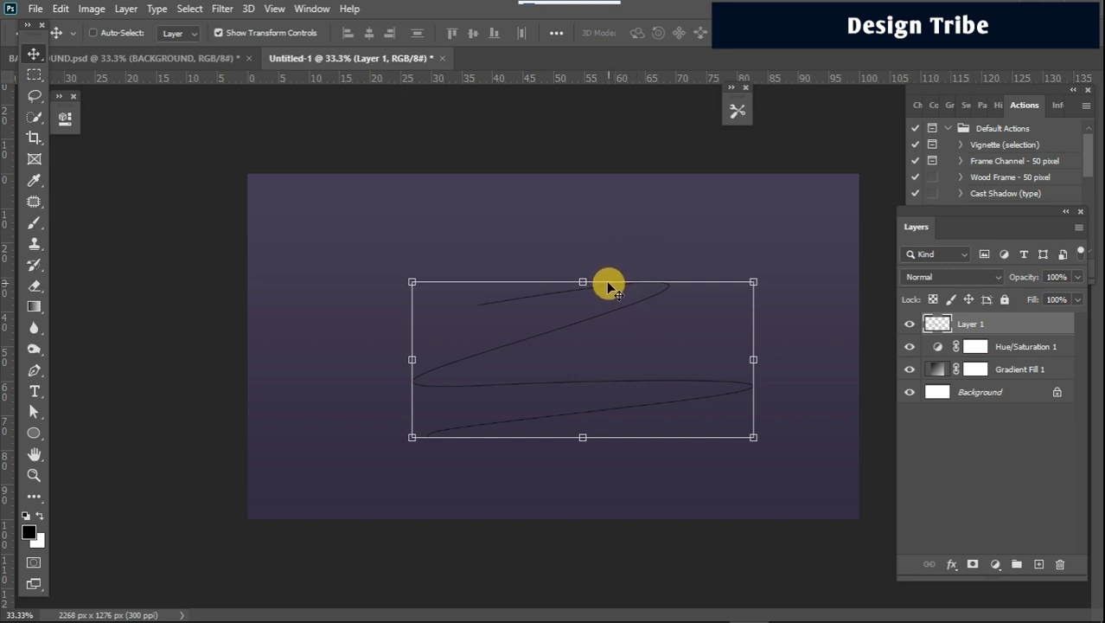
key(ctrl+t)
drag(562, 268, 563, 269)
drag(570, 276, 571, 277)
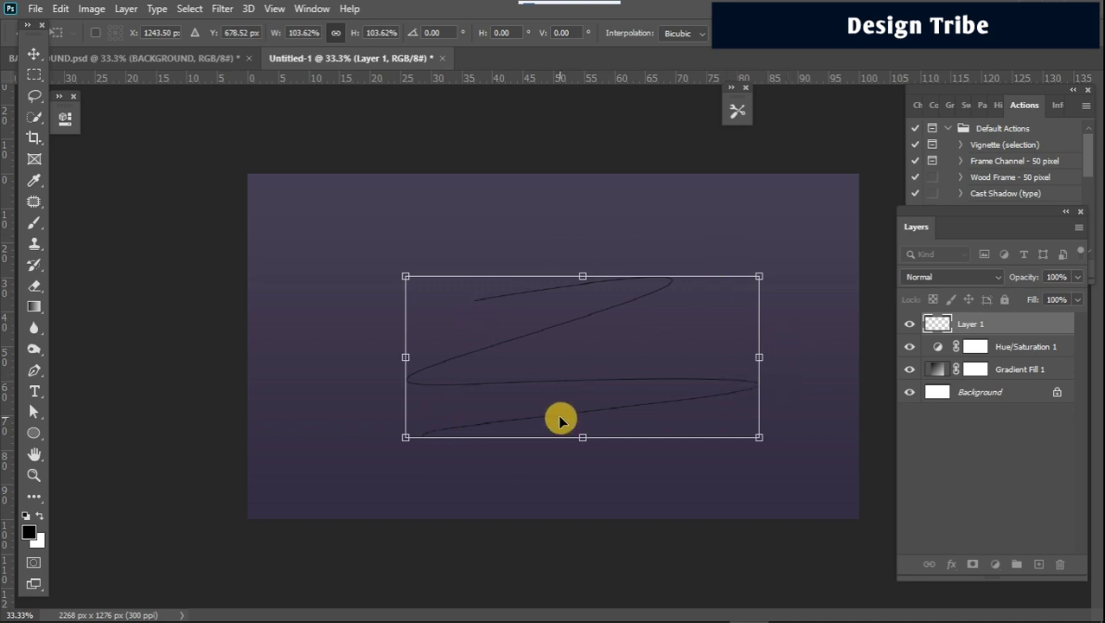
Step: Hide the Gradient Fill 1, Background and Hue/Saturation 1 layers
click(909, 372)
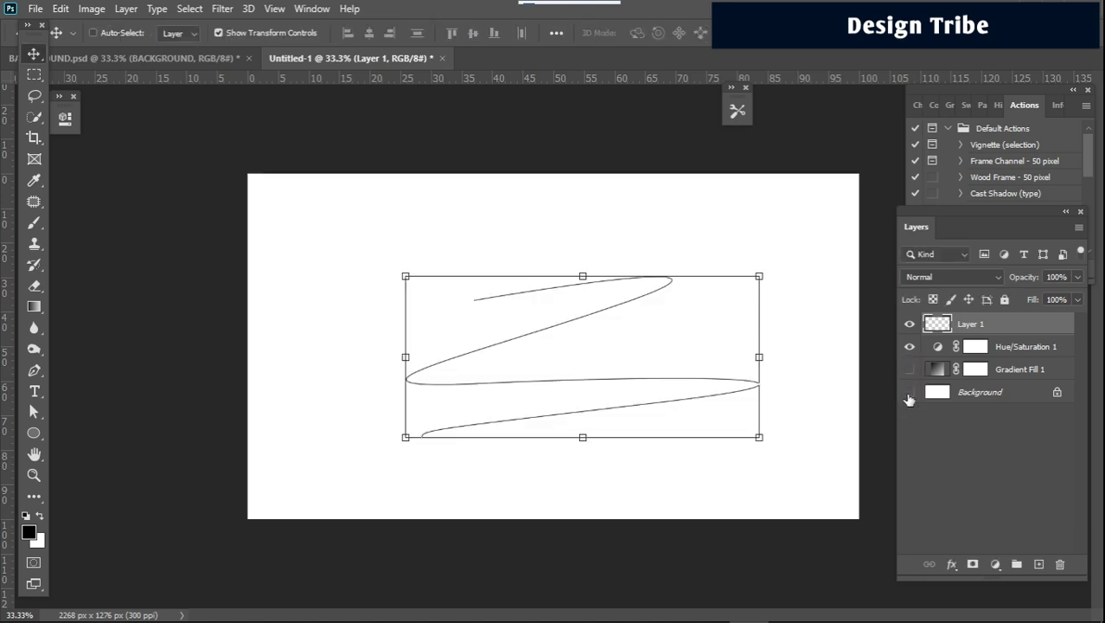
click(909, 394)
click(910, 346)
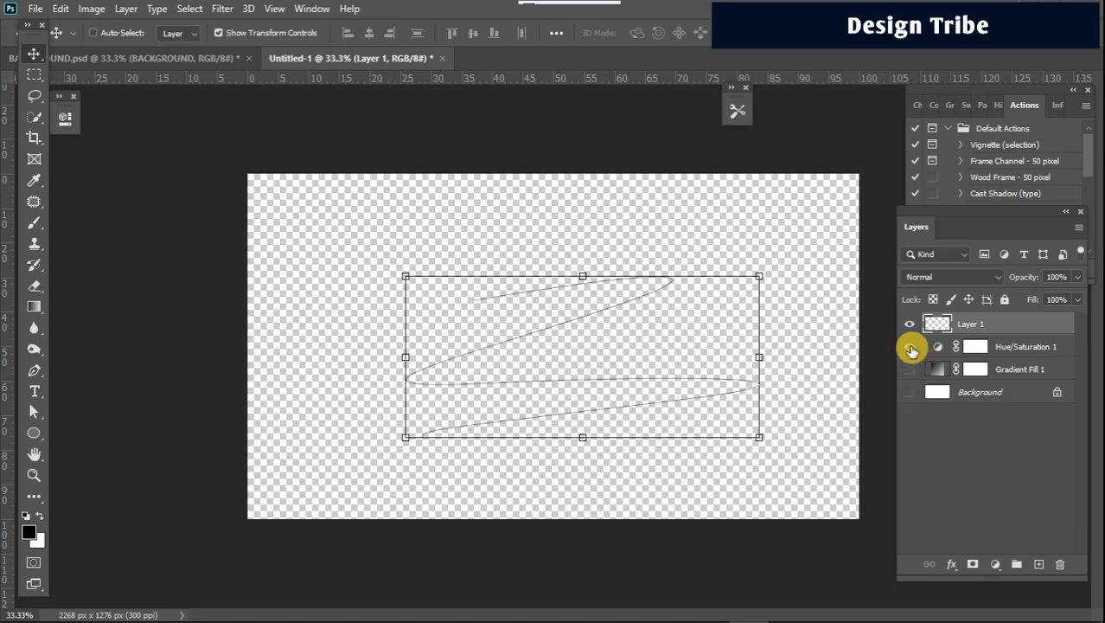
Step: Define the isolated zigzag stroke as brush preset 'Sampled Brush 27'
click(911, 348)
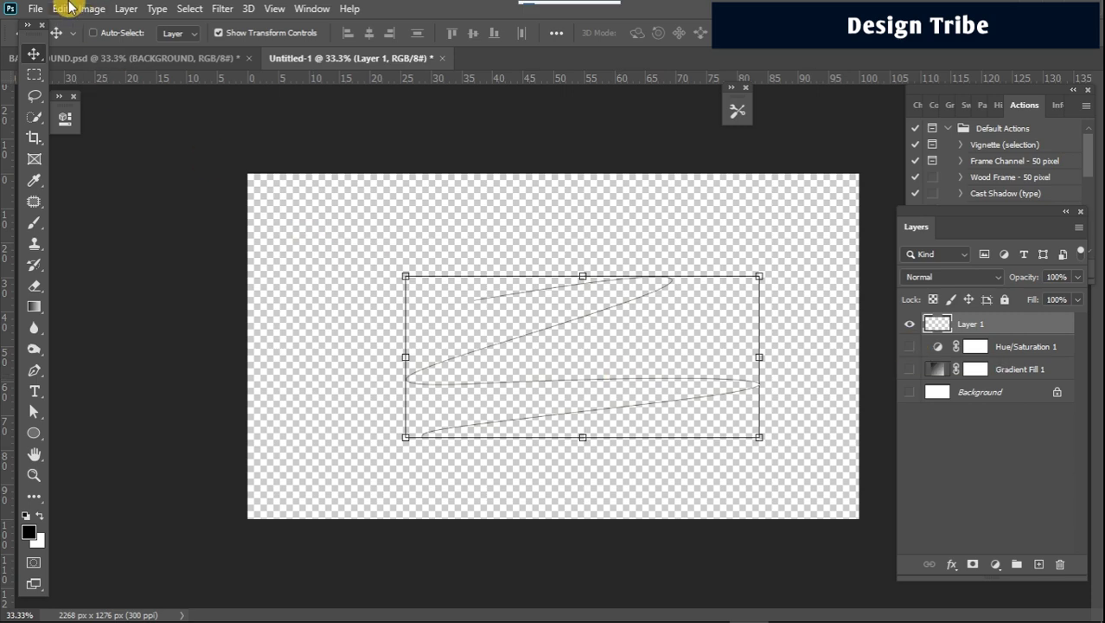
click(60, 10)
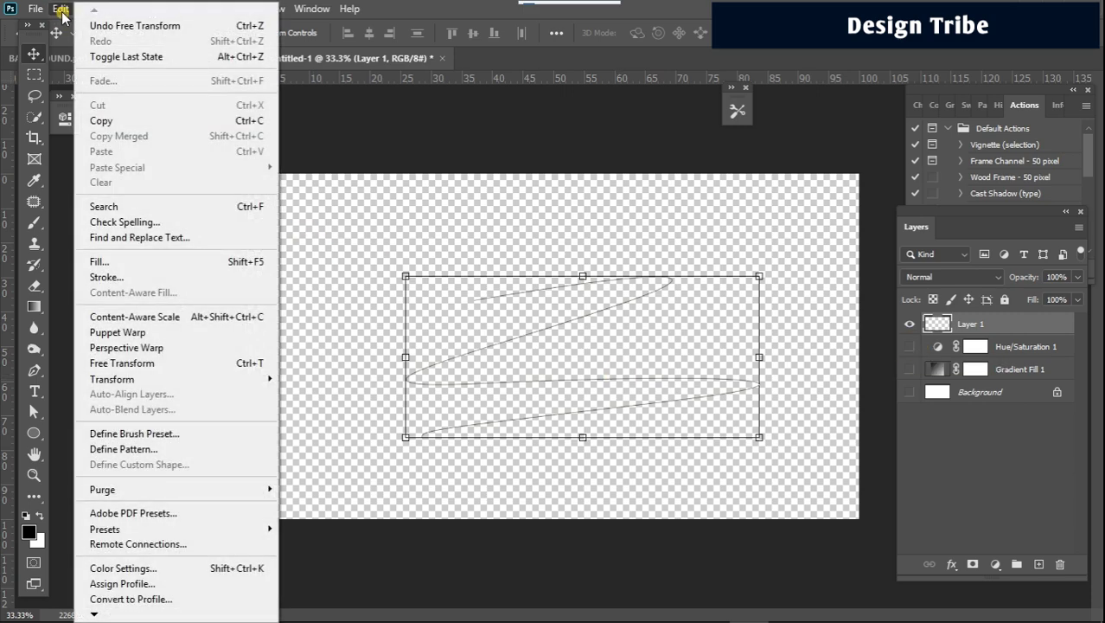
click(149, 434)
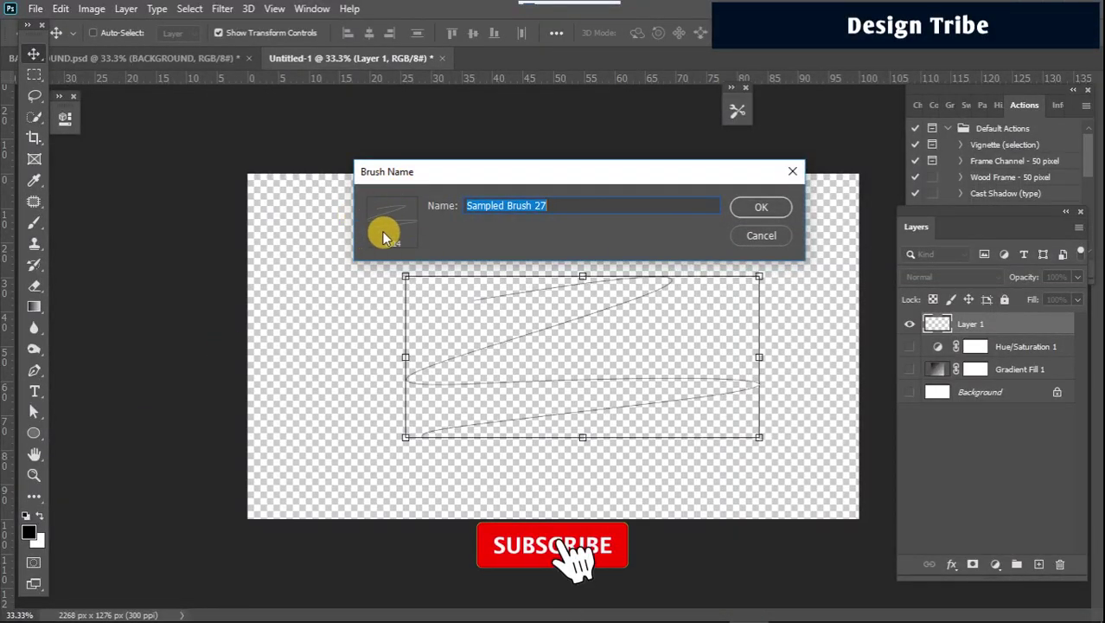
click(761, 208)
key(b)
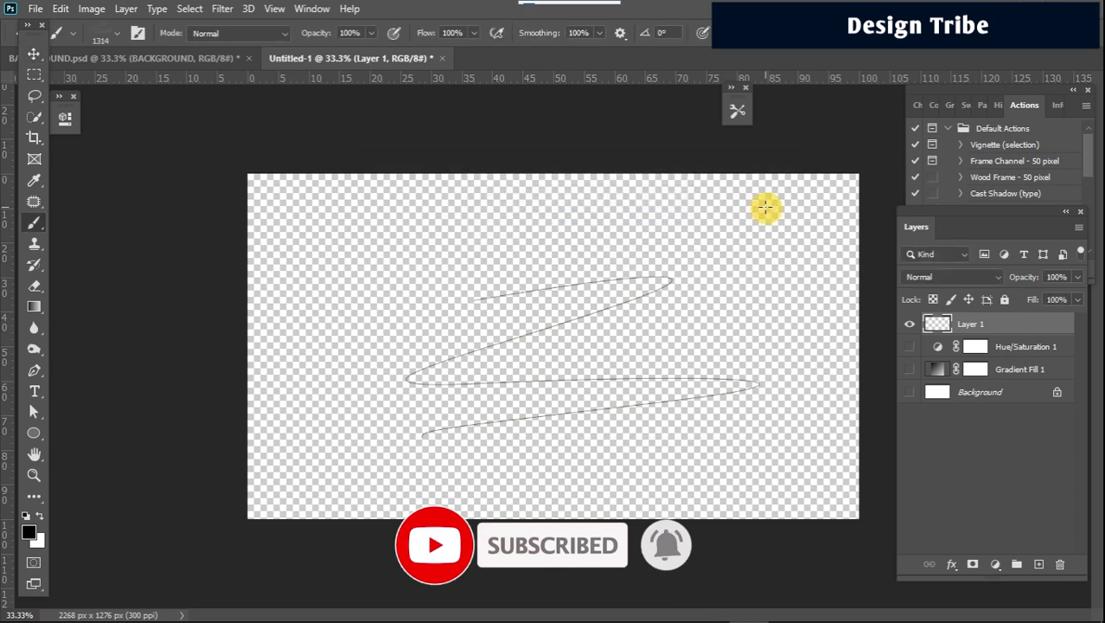
Step: Show the Background and Gradient Fill 1 layers again and delete the scribble layer
click(909, 391)
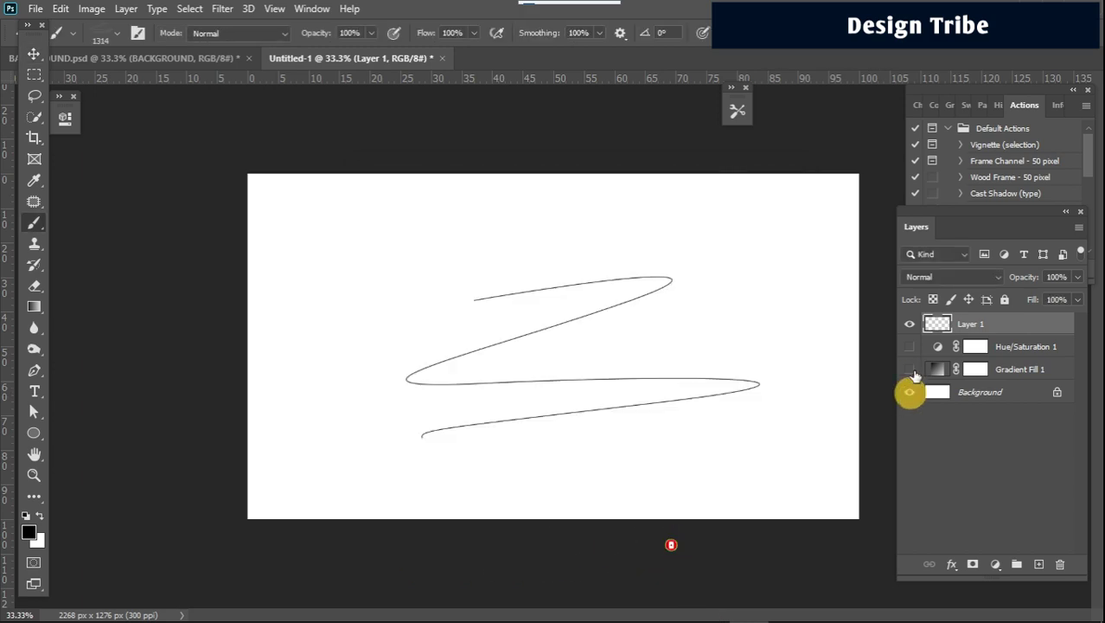
click(910, 370)
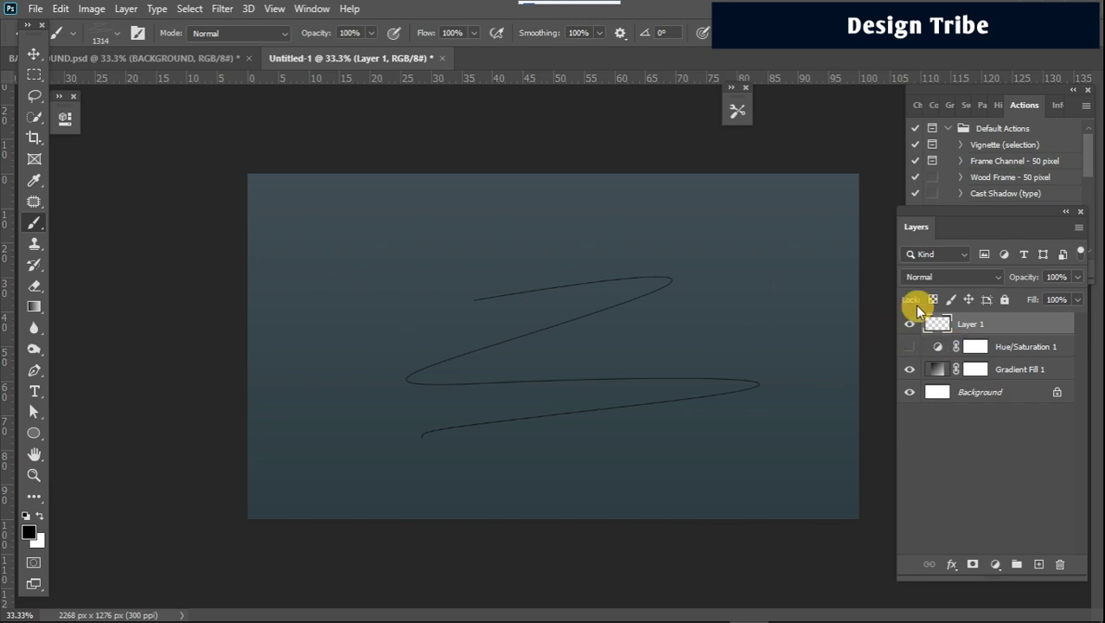
key(Delete)
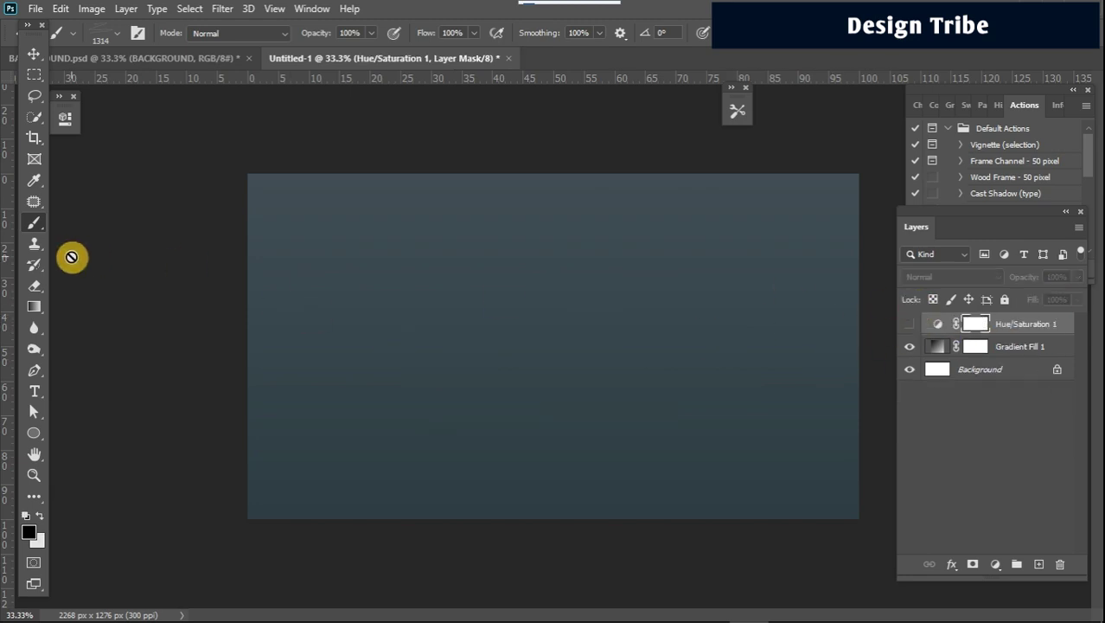
Step: Swap the foreground and background colours and add a fresh empty Layer 1
click(41, 513)
click(491, 333)
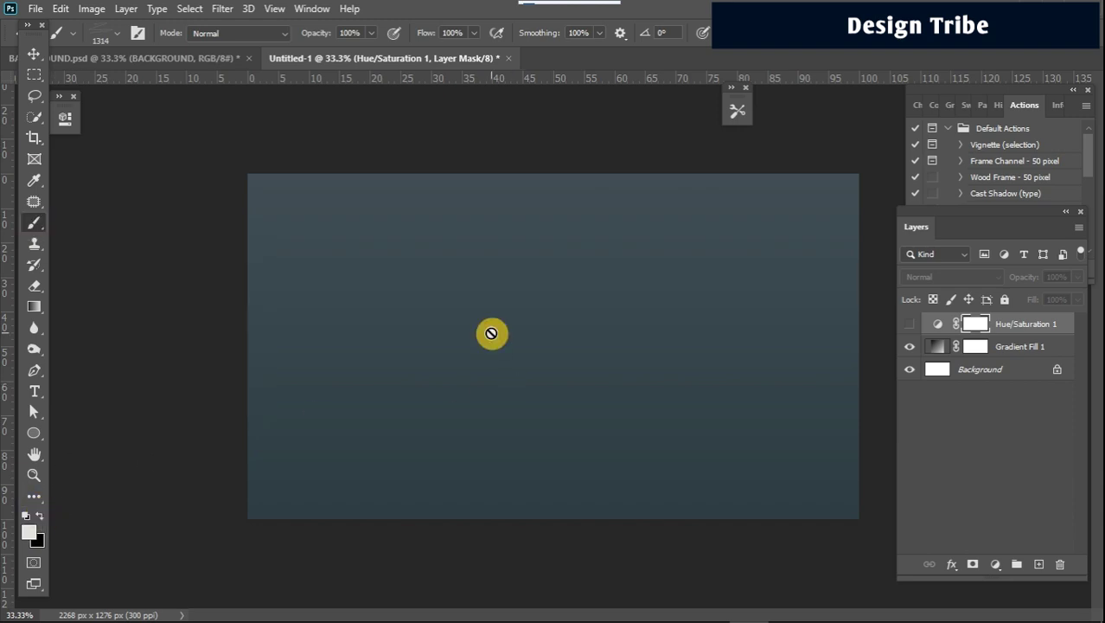
click(445, 317)
click(650, 325)
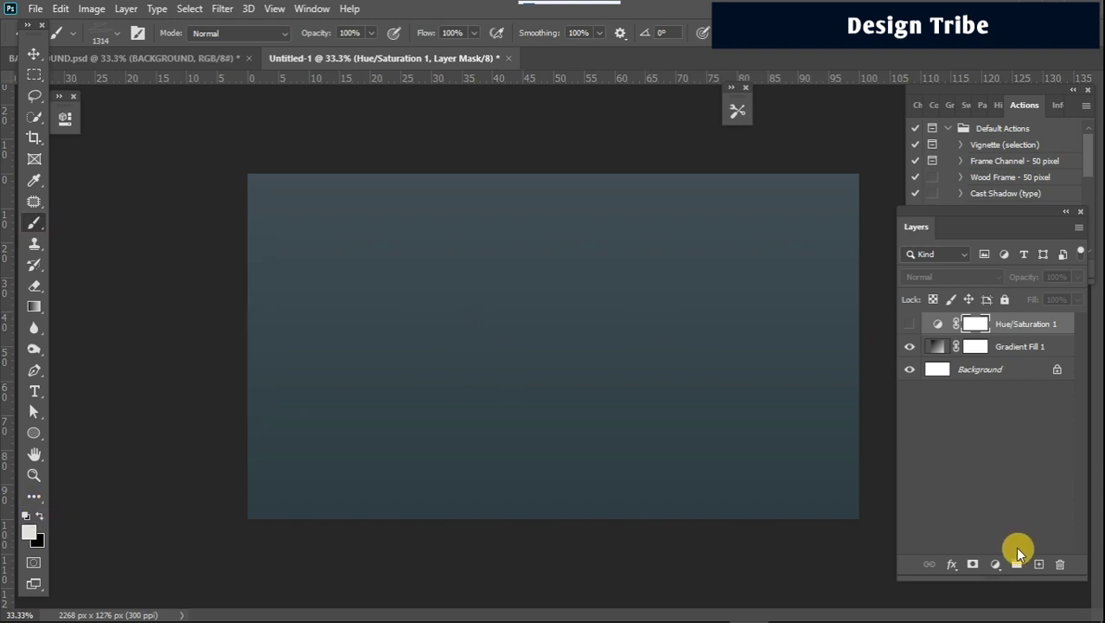
click(1039, 565)
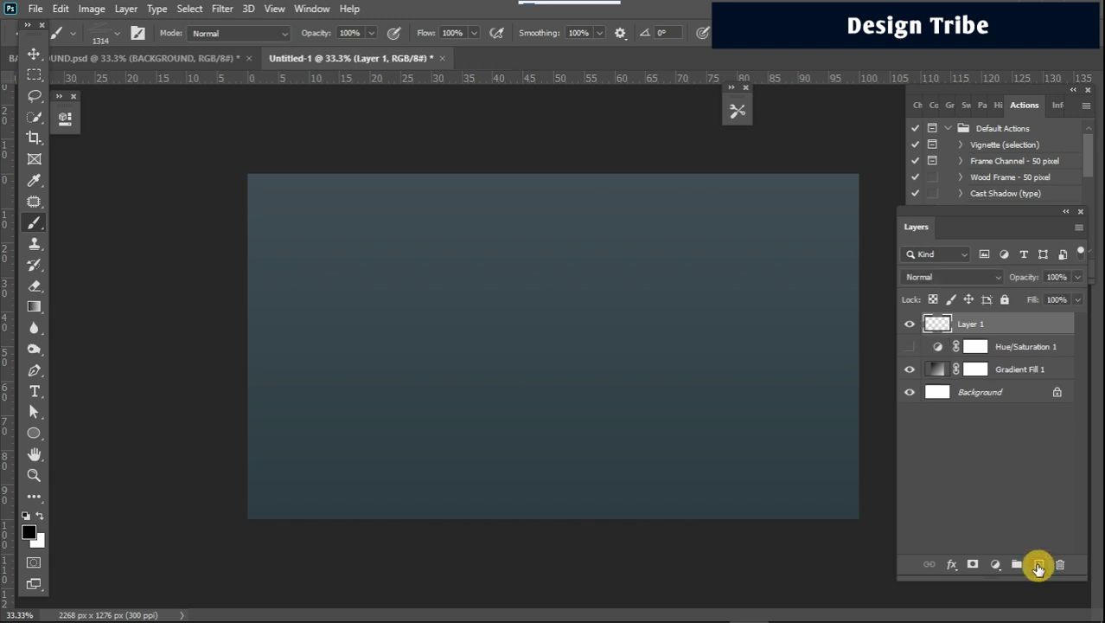
Step: Reduce the brush size, switch to white, and paint two test strokes
right_click(485, 279)
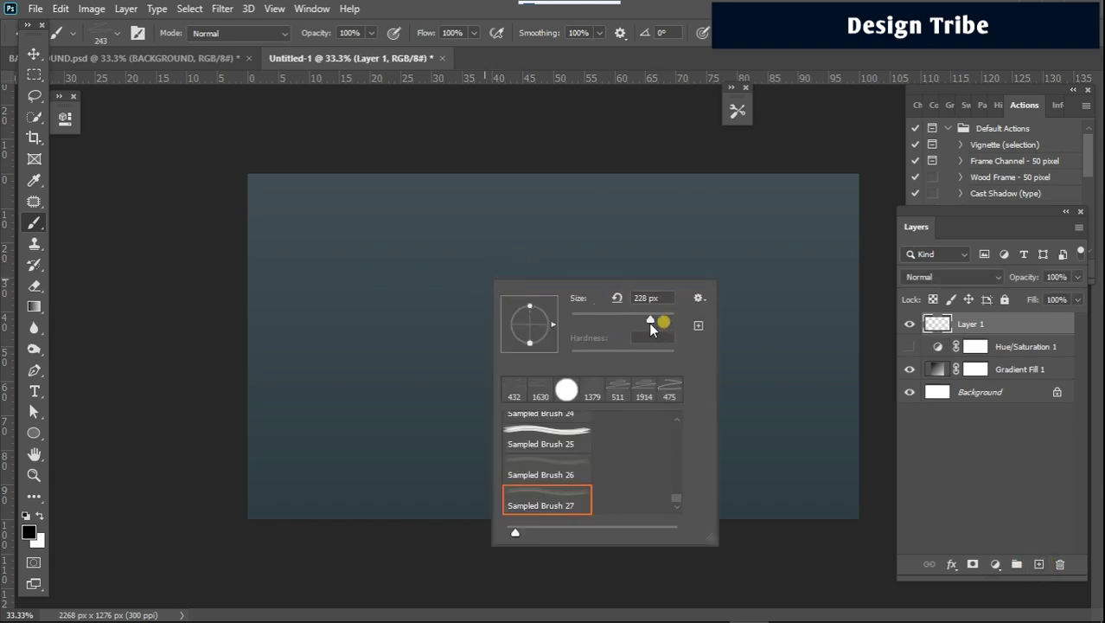
drag(650, 325, 645, 322)
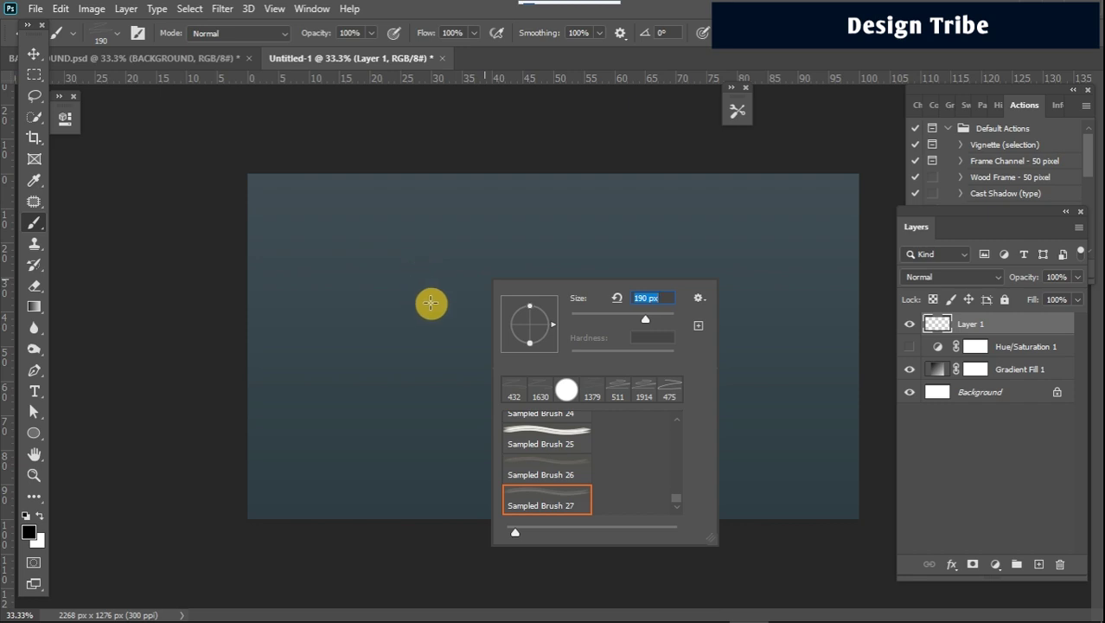
key(Return)
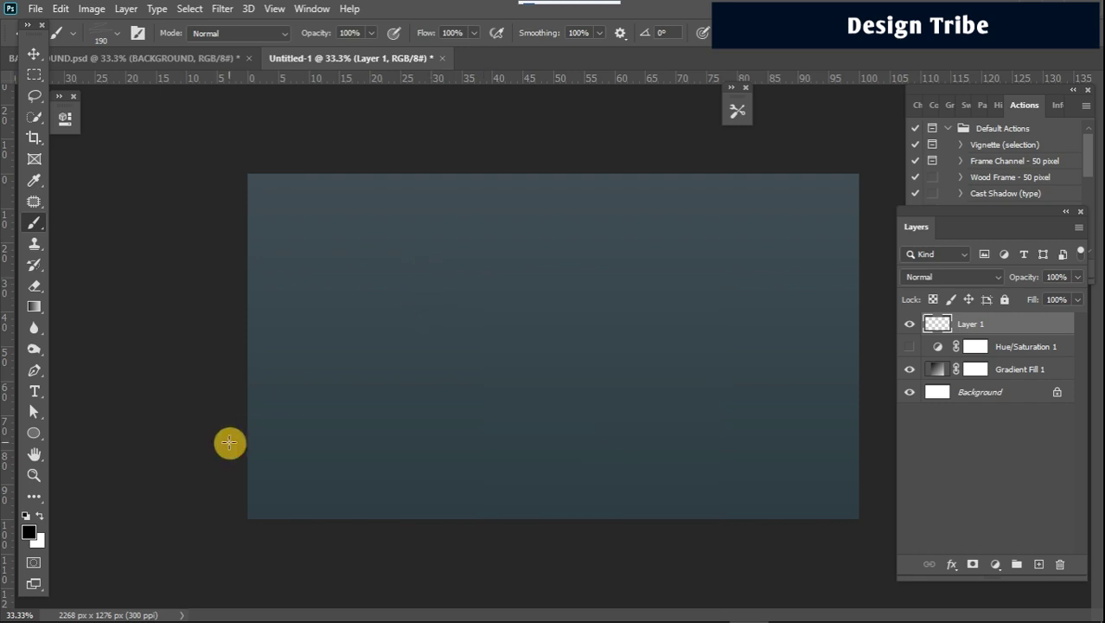
click(39, 515)
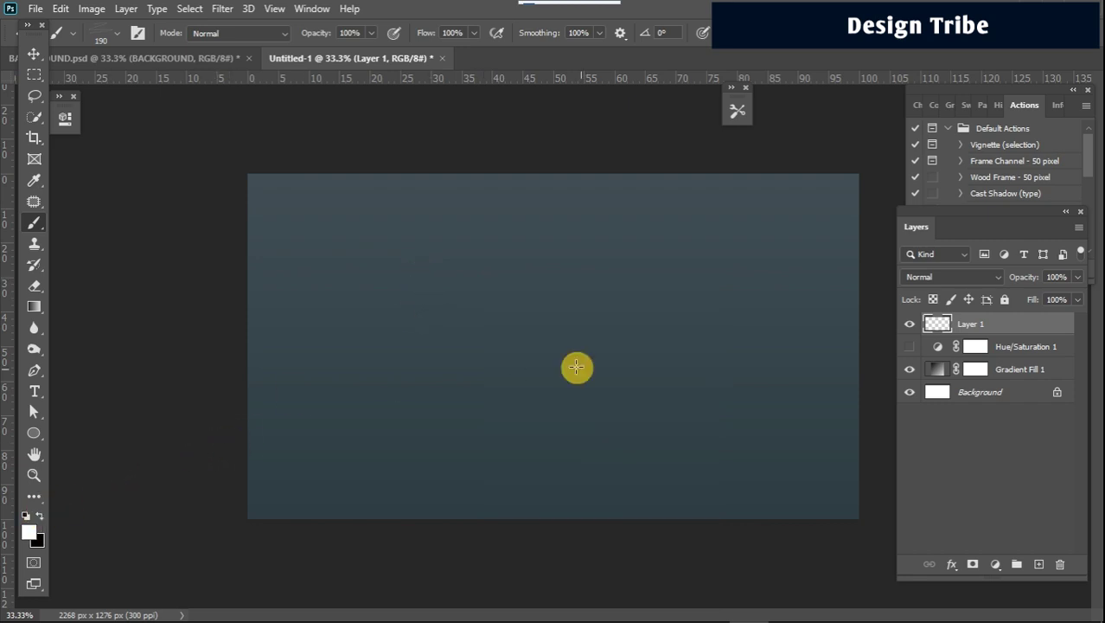
drag(577, 368, 552, 341)
drag(399, 405, 576, 318)
Step: Stamp the zigzag brush twice on the canvas, then undo both stamps
right_click(576, 319)
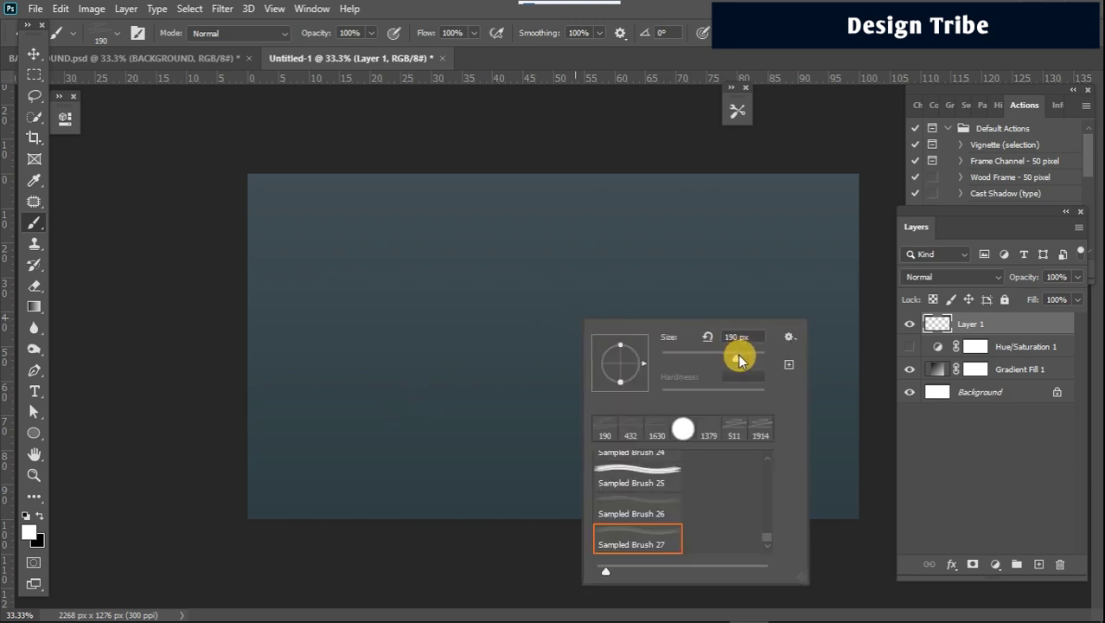
key(Return)
click(559, 271)
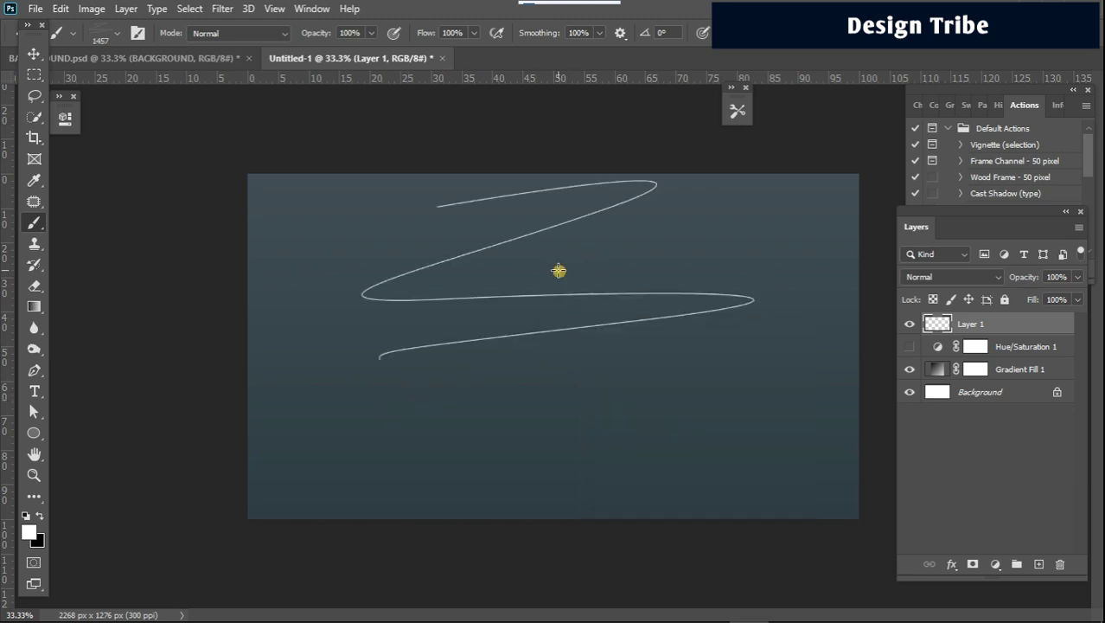
click(575, 410)
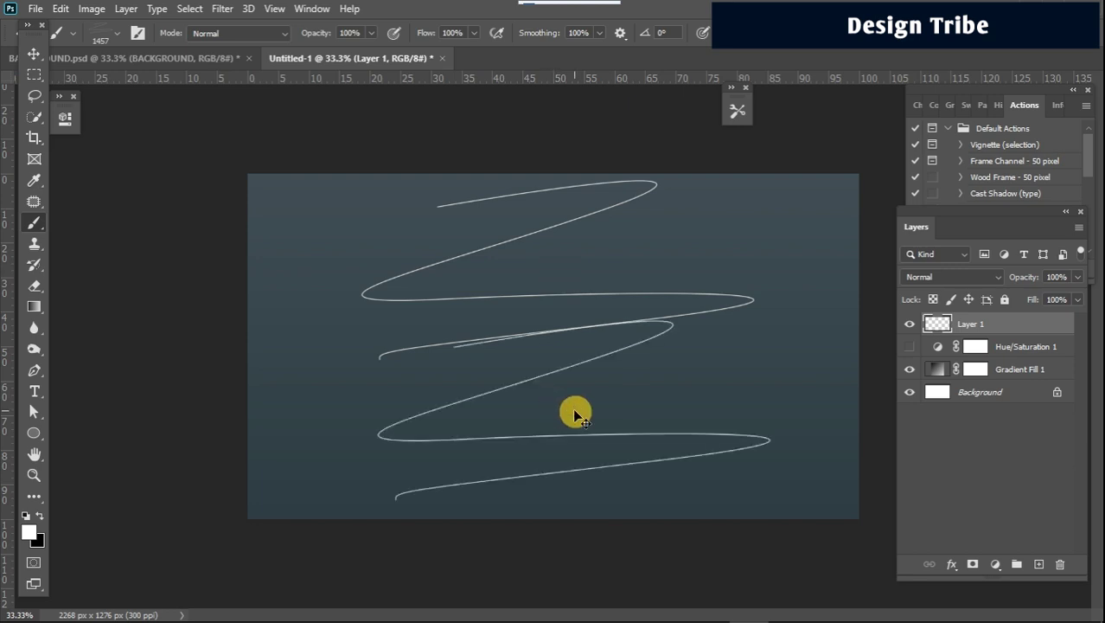
key(ctrl+z)
key(ctrl+z)
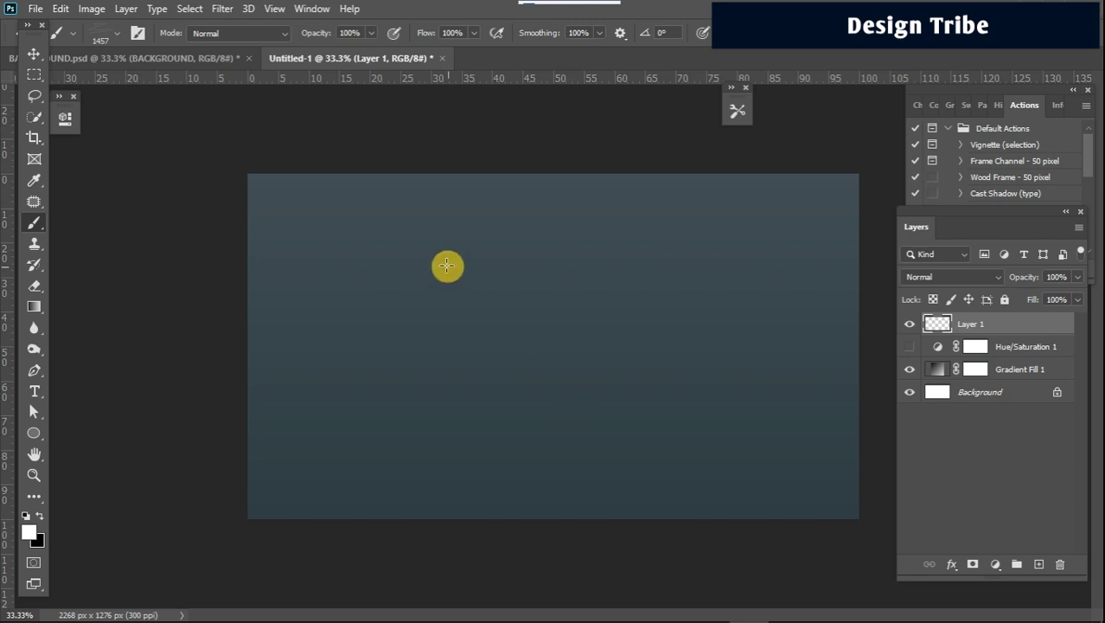
Step: Set the brush tip spacing to 2% in Brush Settings
click(315, 9)
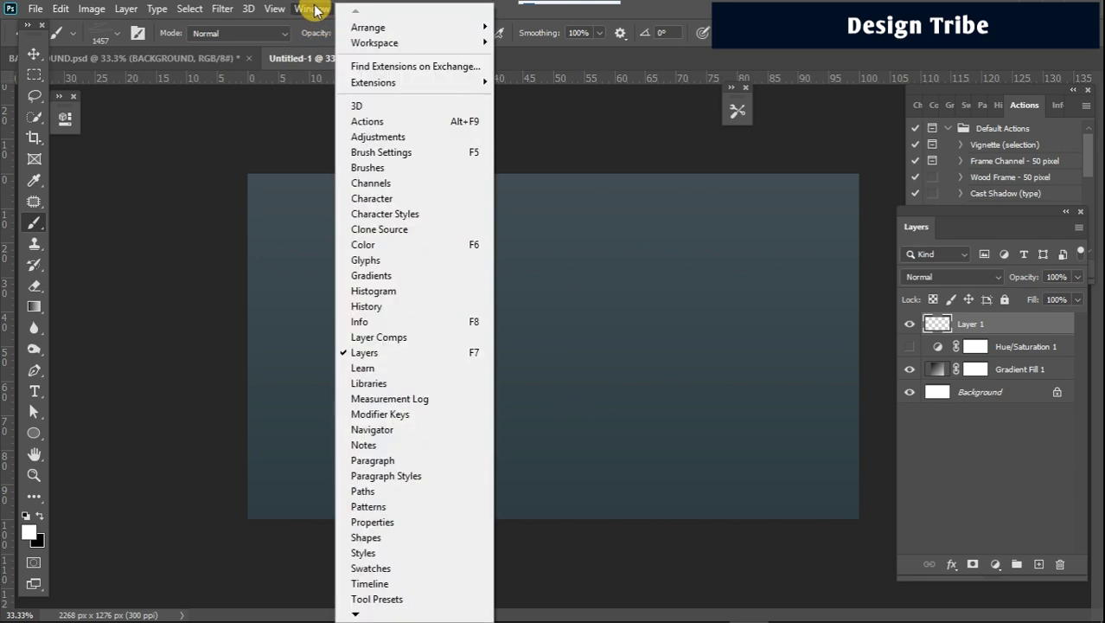
click(407, 148)
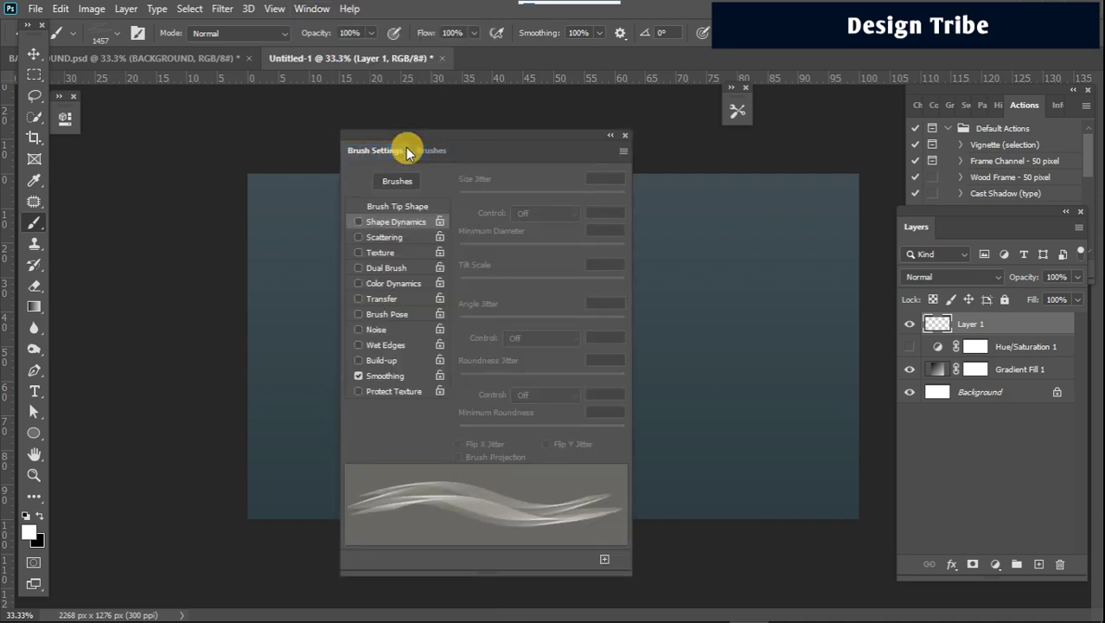
click(404, 206)
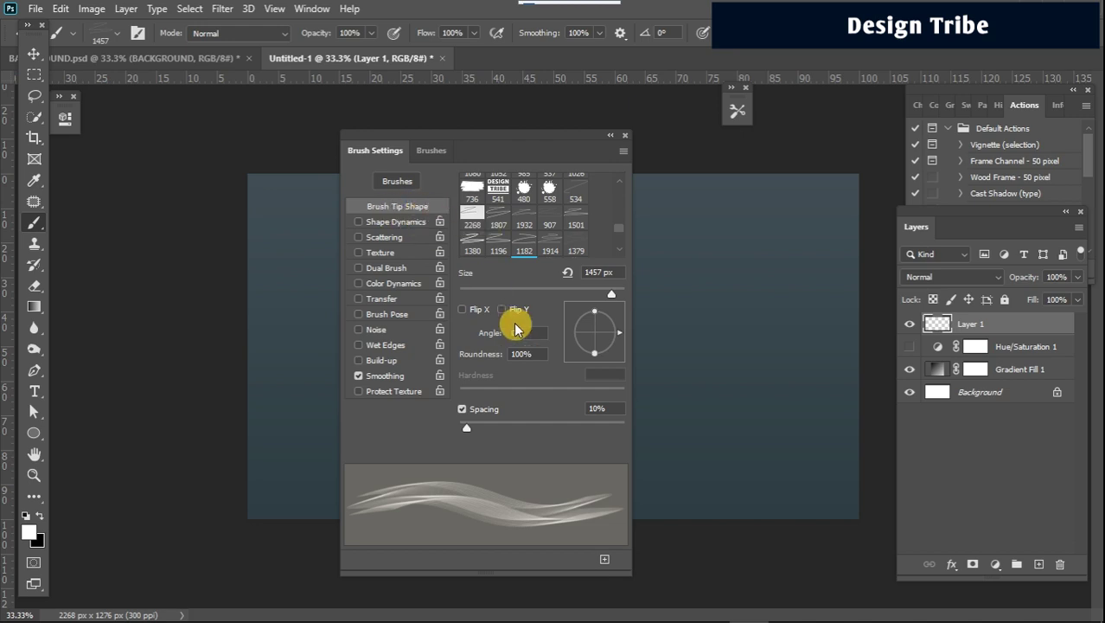
click(601, 409)
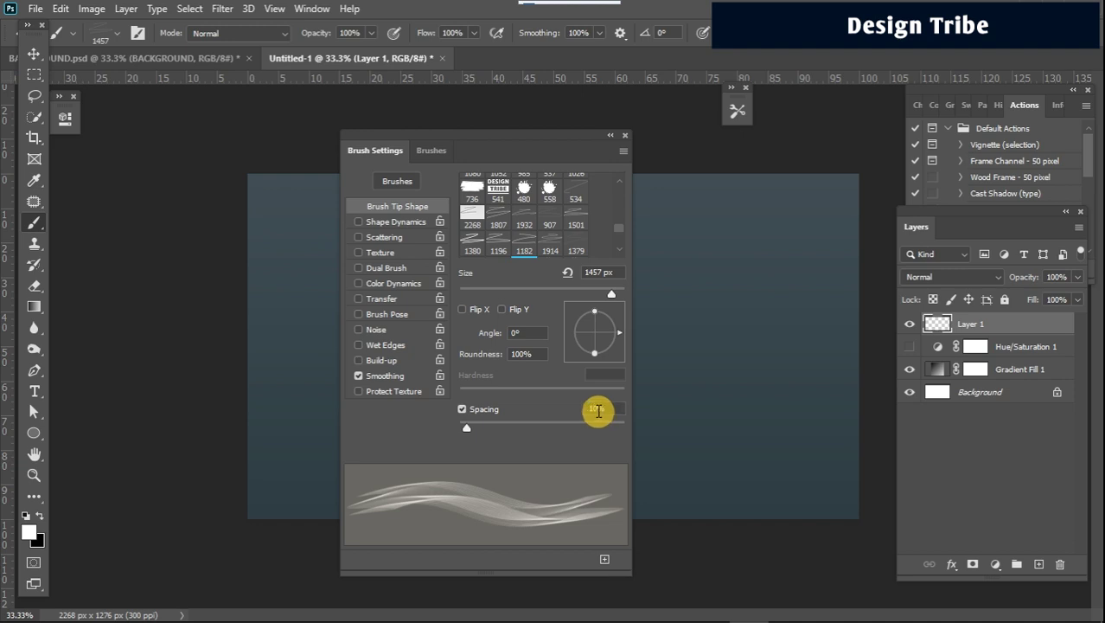
click(597, 411)
text(2)
click(538, 409)
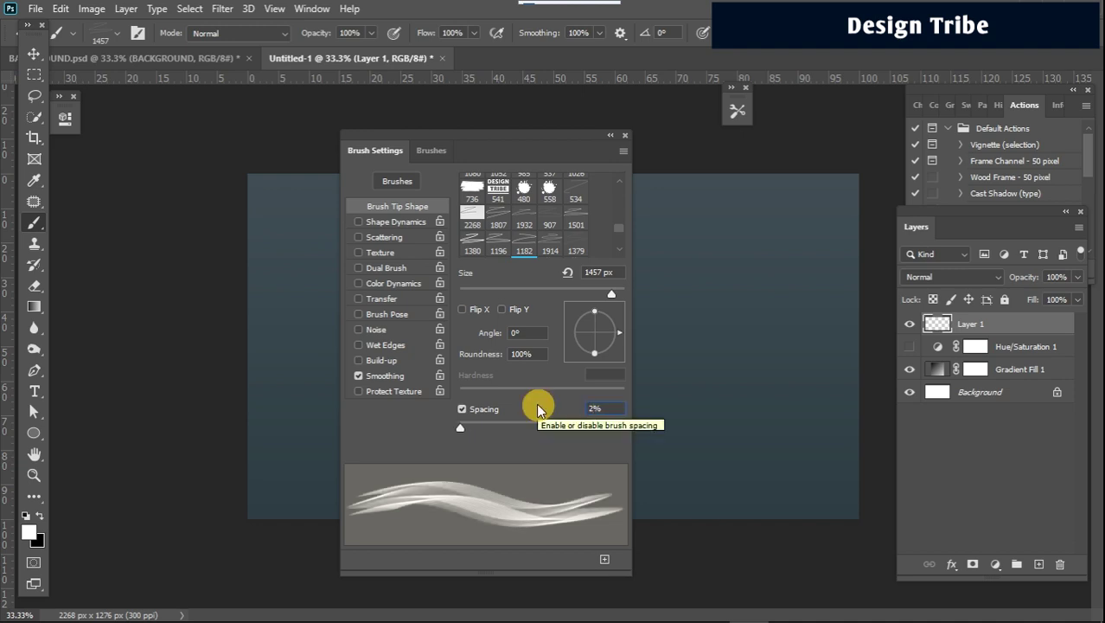
Step: Enable Shape Dynamics with Angle Jitter Control set to Fade over 600 steps
click(359, 222)
click(395, 222)
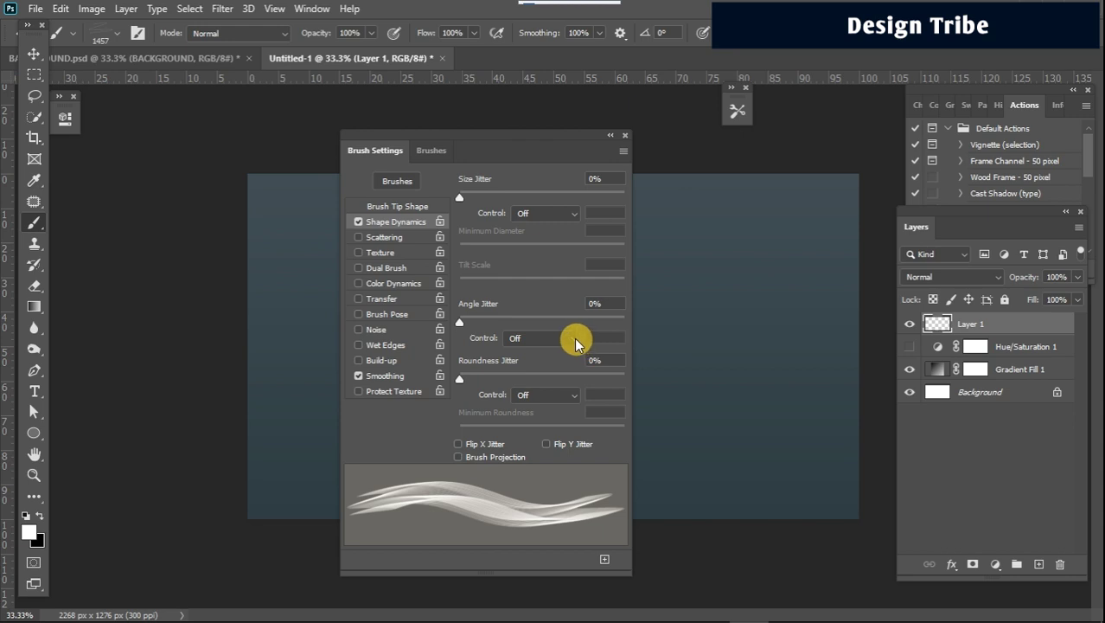
click(575, 341)
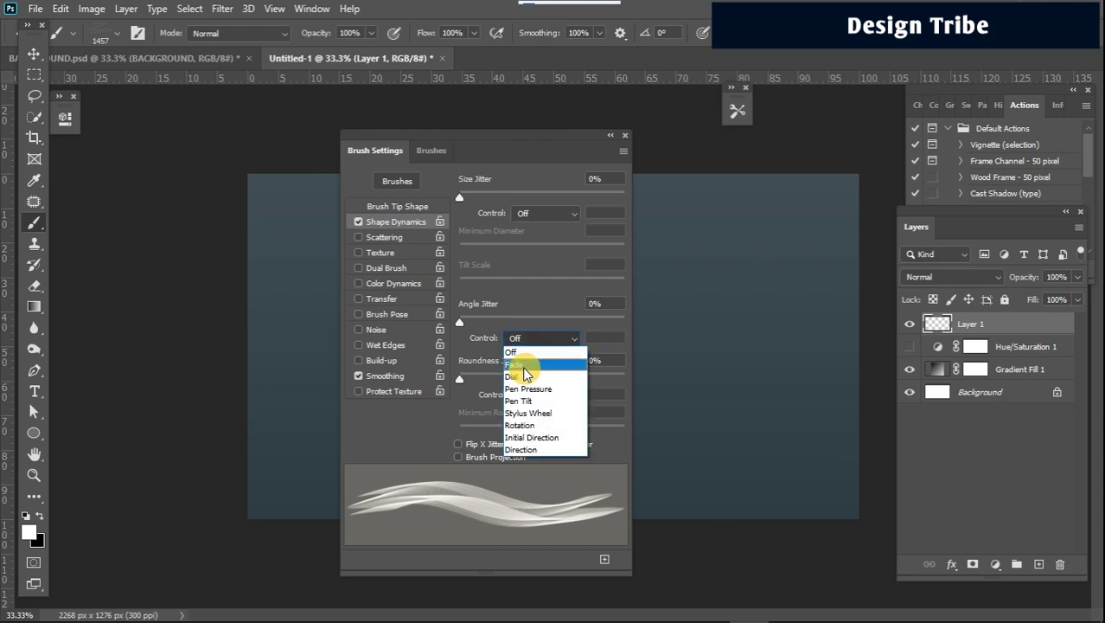
click(529, 352)
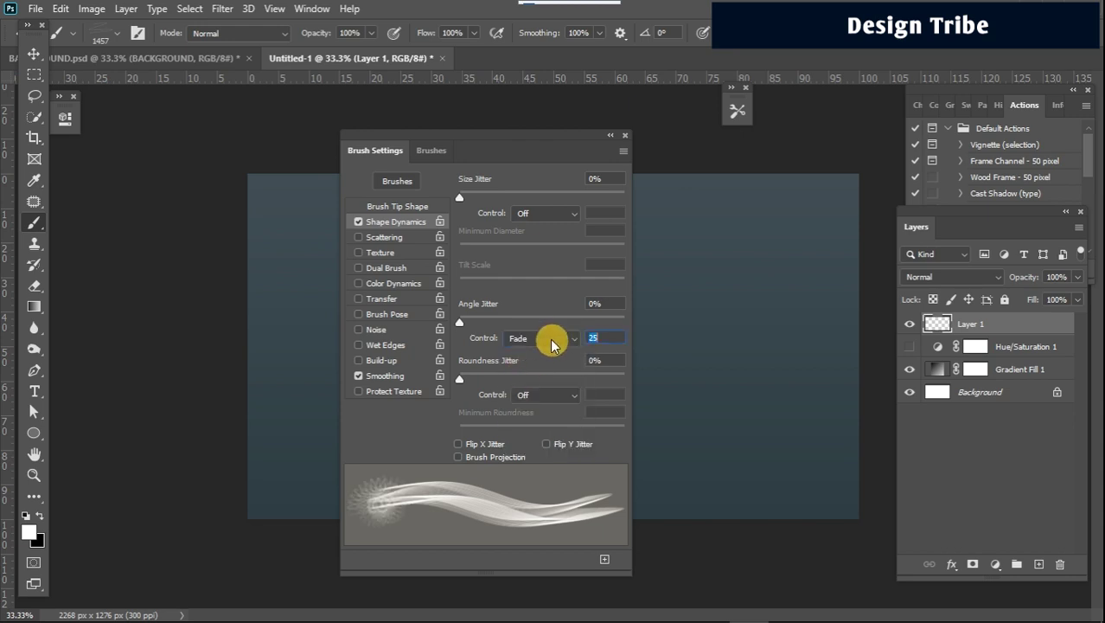
text(6)
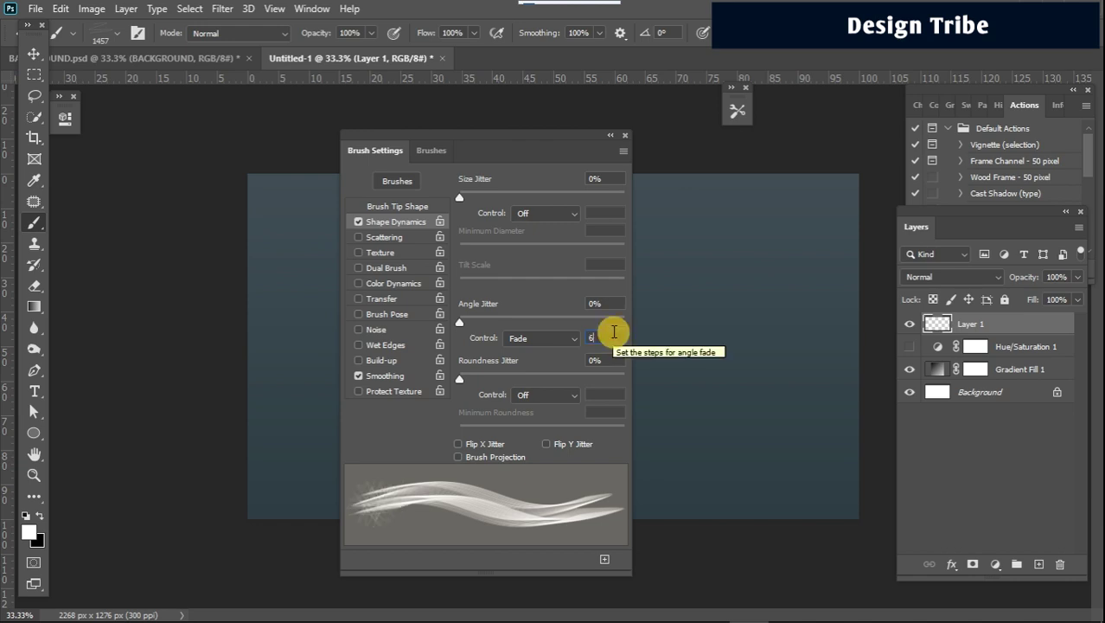
text(00)
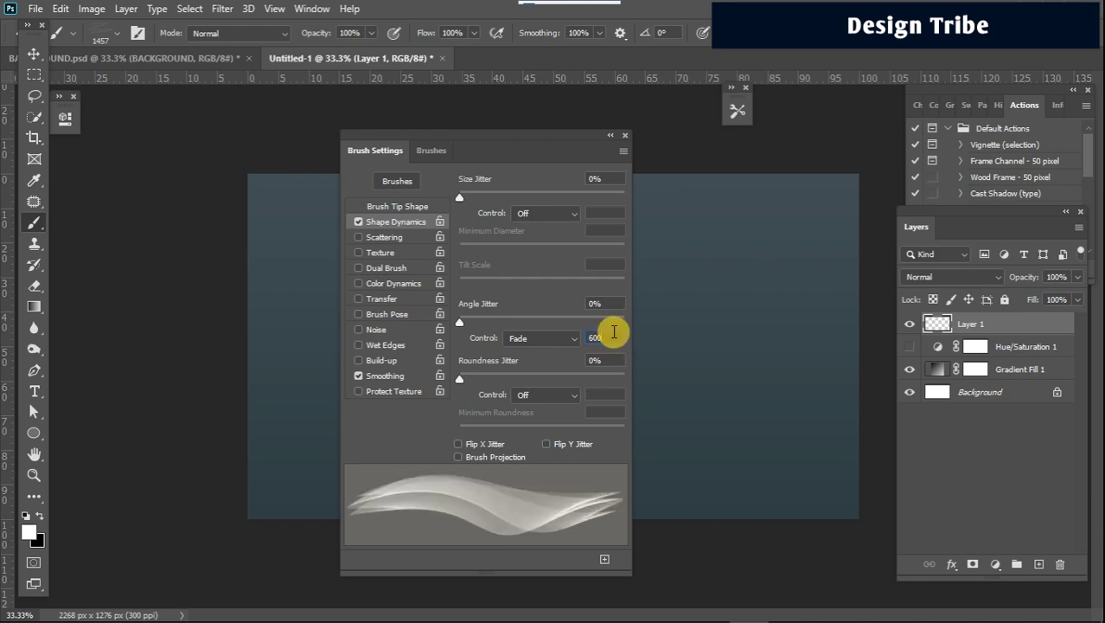
click(614, 331)
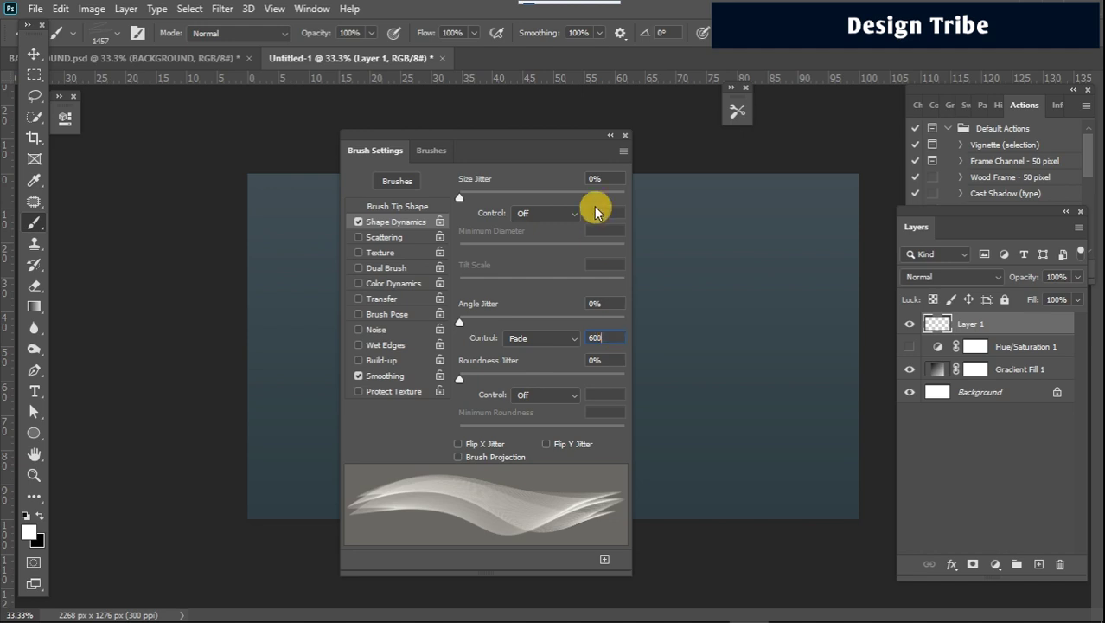
click(621, 137)
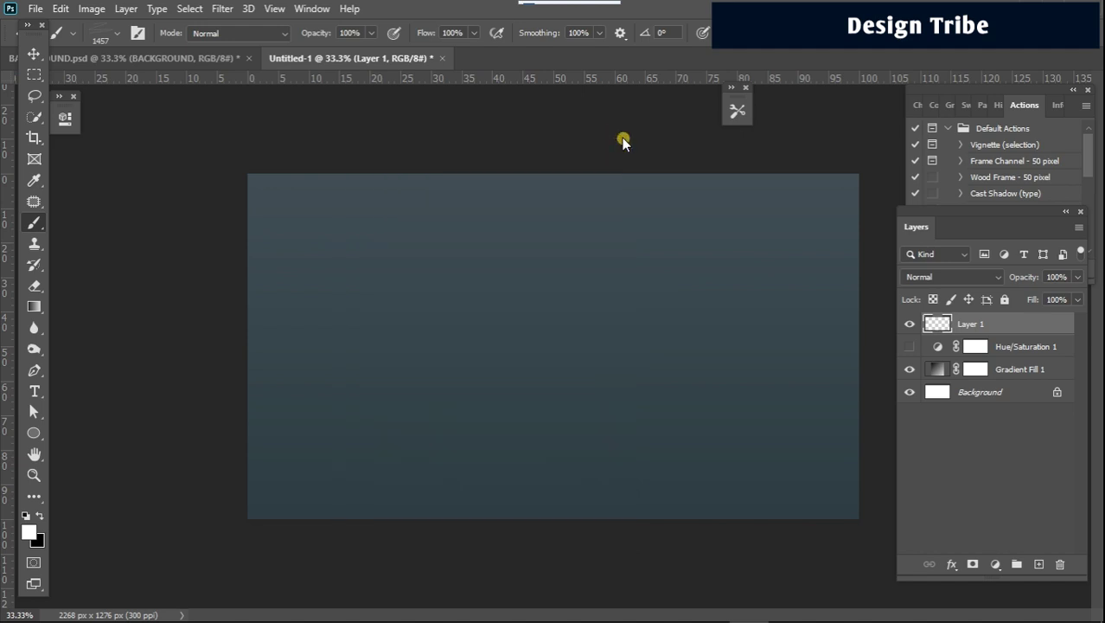
Step: Shrink the brush to about 495 px
click(599, 33)
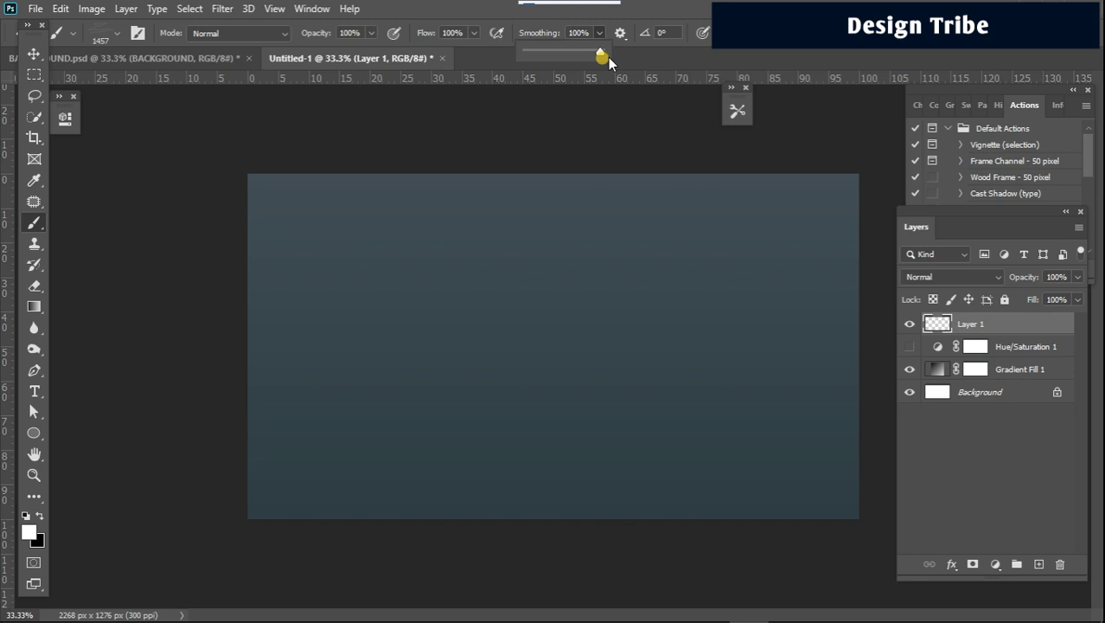
right_click(471, 310)
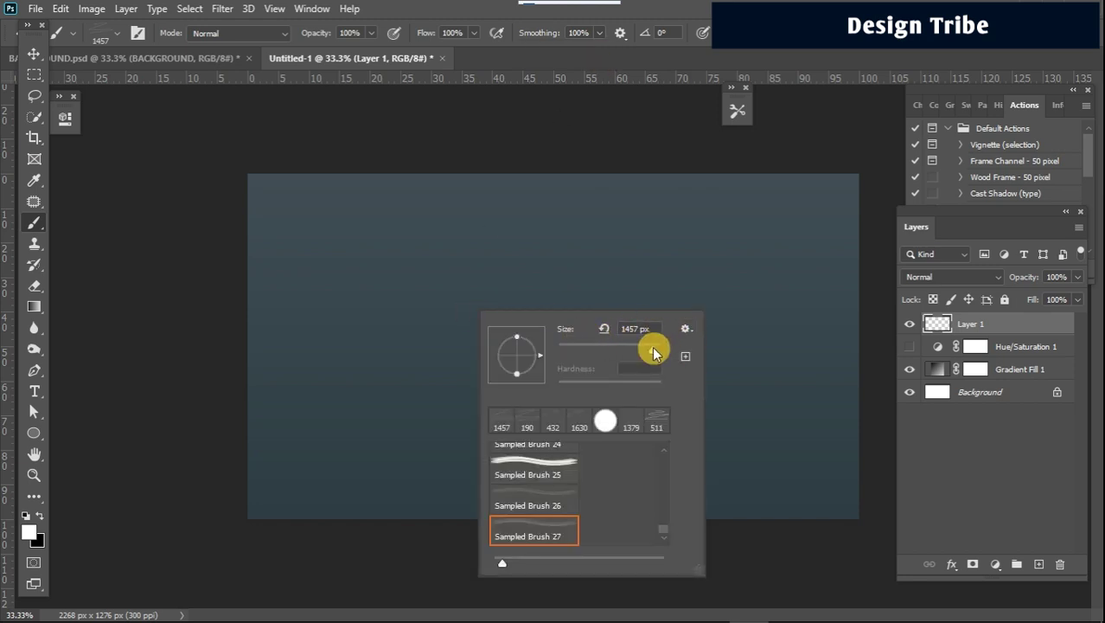
drag(653, 351, 652, 352)
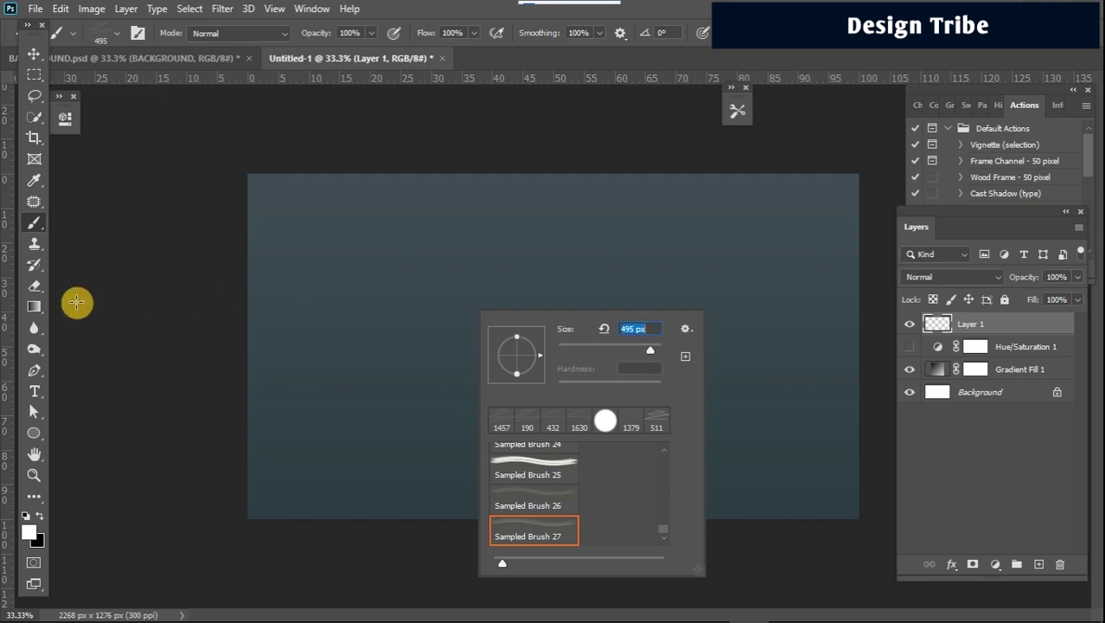
click(75, 301)
Step: Paint test white waves across the top and bottom, then delete the layer holding them
mouse_move(77, 302)
mouse_down()
mouse_move(257, 242)
mouse_move(236, 275)
mouse_up()
mouse_move(299, 248)
mouse_down()
mouse_move(433, 235)
mouse_move(461, 253)
mouse_move(562, 259)
mouse_move(744, 211)
mouse_move(871, 246)
mouse_move(969, 239)
mouse_up()
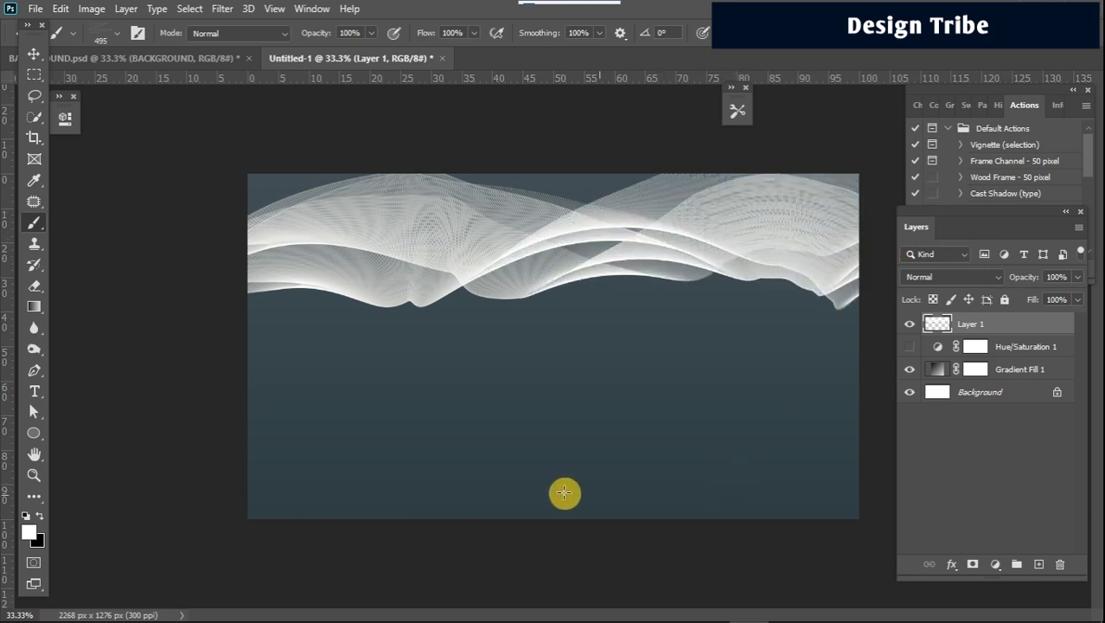
mouse_move(247, 509)
mouse_down()
mouse_move(293, 482)
mouse_move(558, 511)
mouse_move(728, 451)
mouse_move(771, 416)
mouse_move(913, 514)
mouse_up()
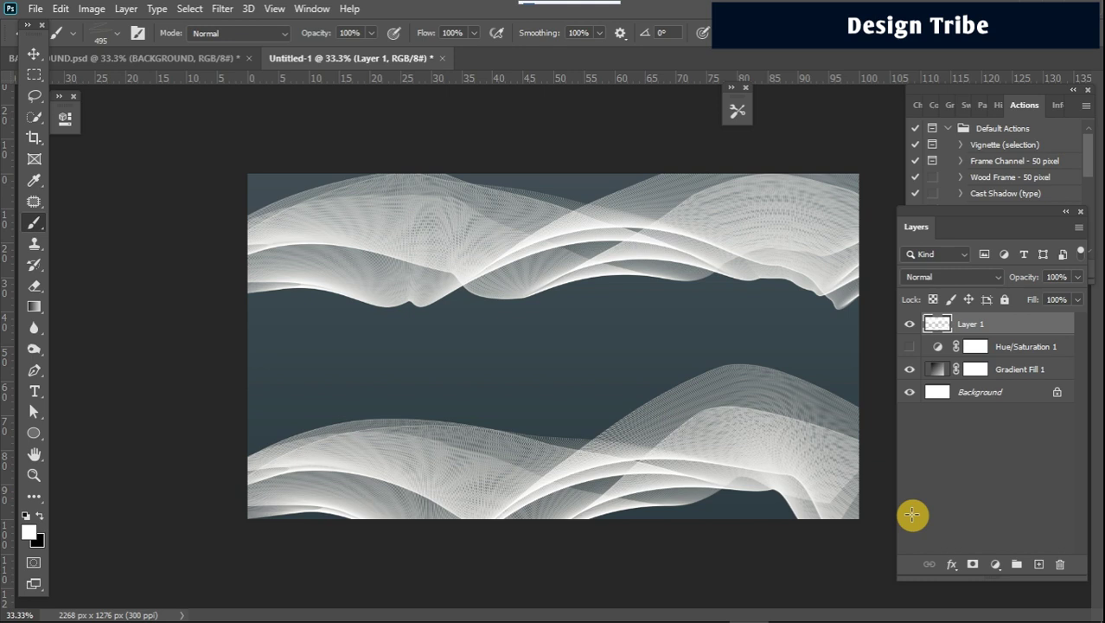
key(Delete)
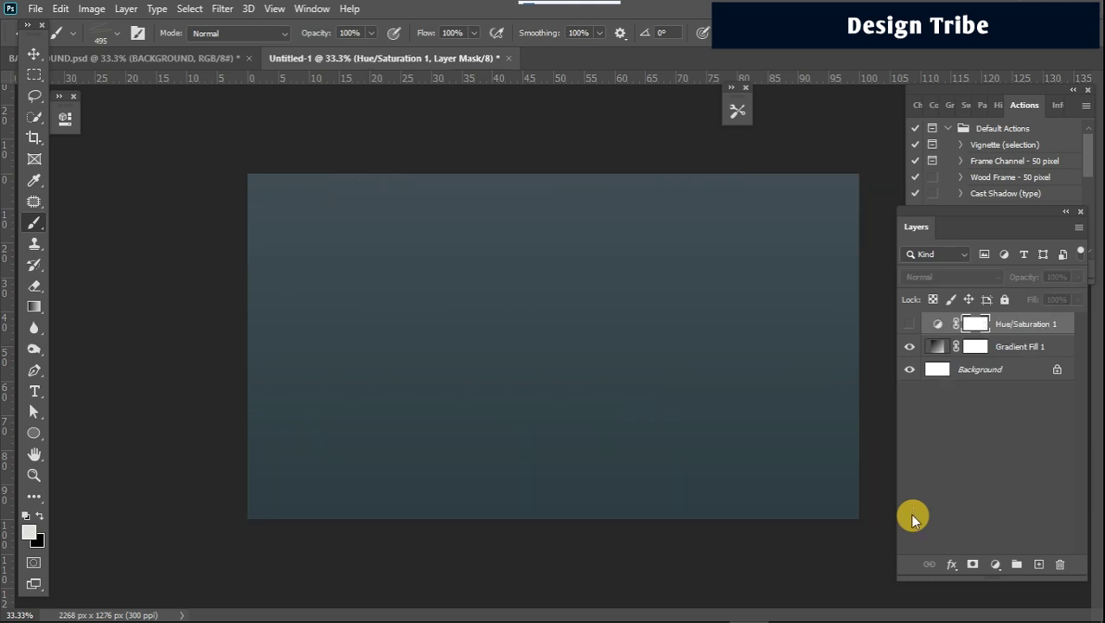
Step: Add a new layer, paint a white wave across the upper canvas and shift it down-left
click(1040, 564)
mouse_move(237, 249)
mouse_down()
mouse_move(542, 298)
mouse_move(699, 225)
mouse_move(873, 240)
mouse_up()
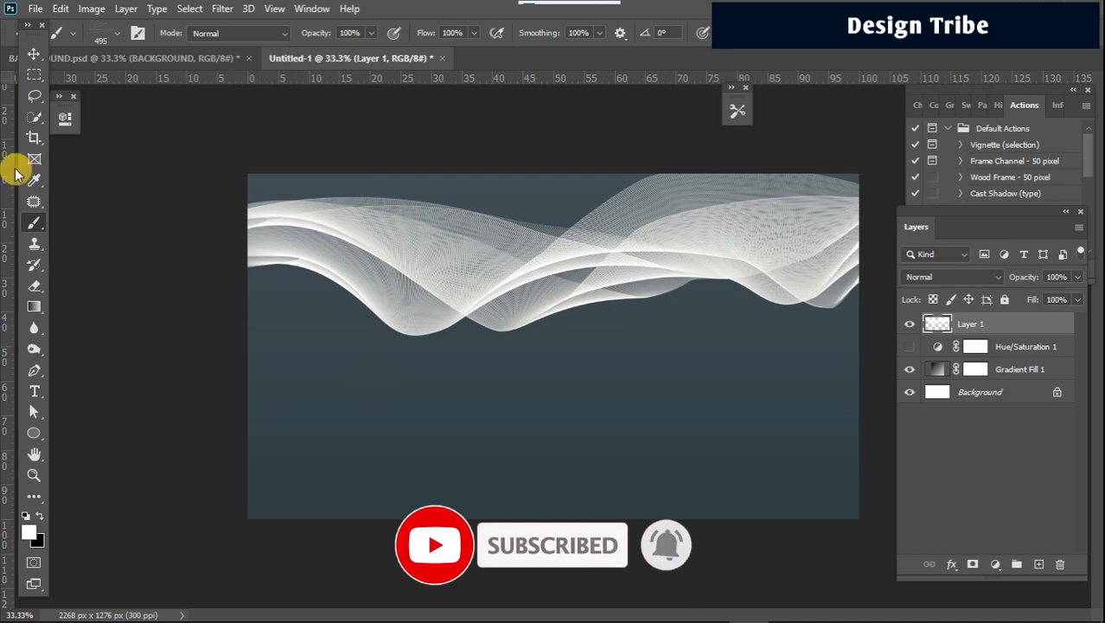
click(34, 54)
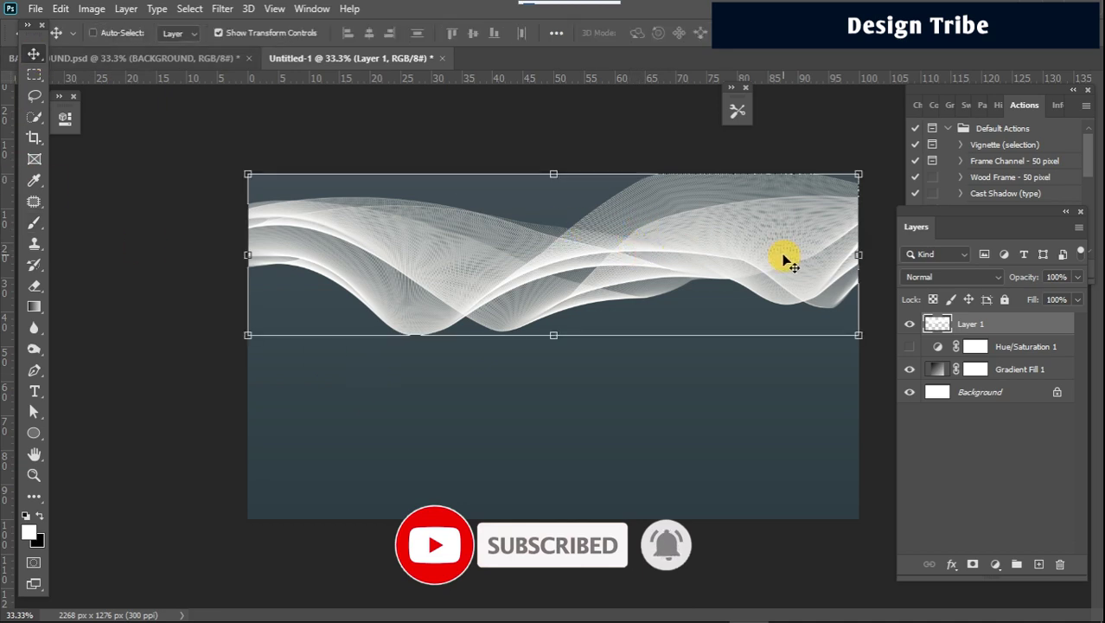
drag(784, 257, 730, 276)
Step: Delete the test wave layer and add a fresh empty layer with the Brush reselected
key(Delete)
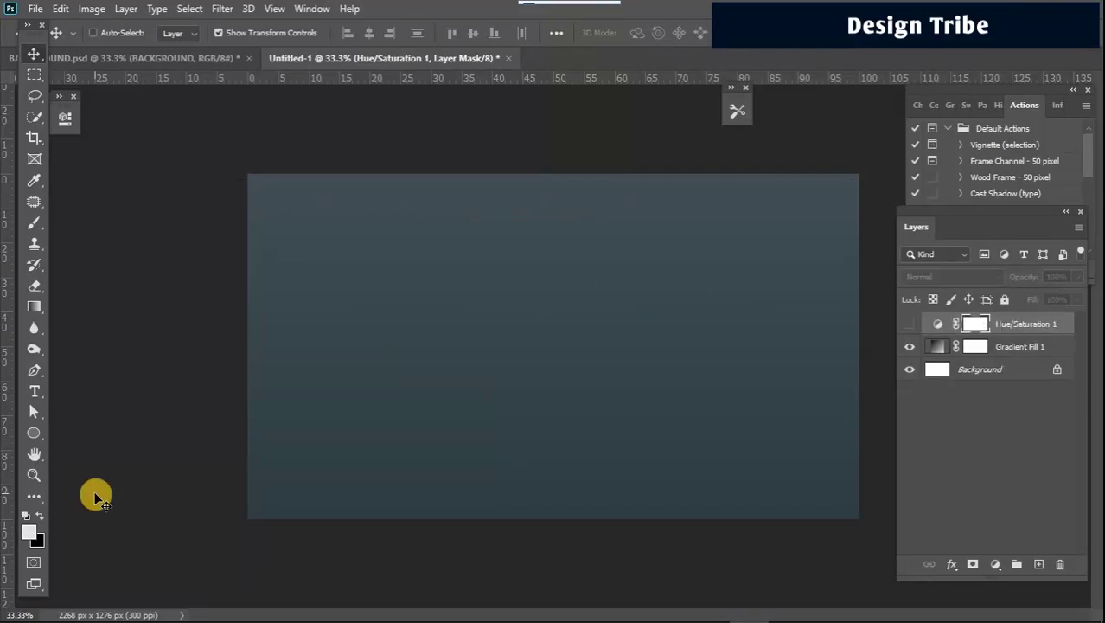
click(36, 224)
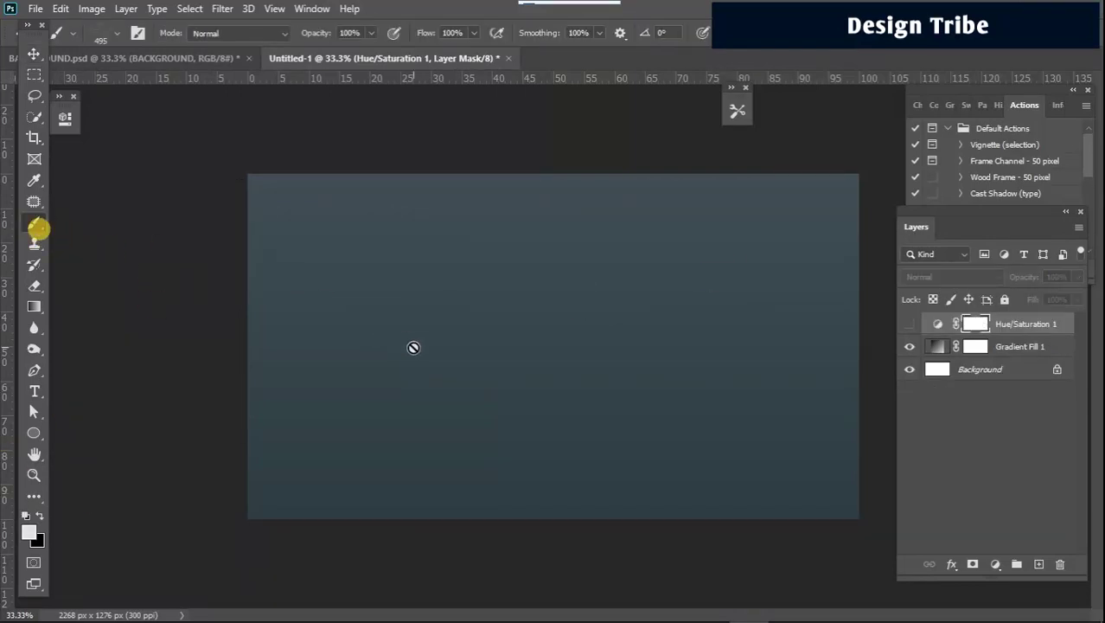
click(1039, 566)
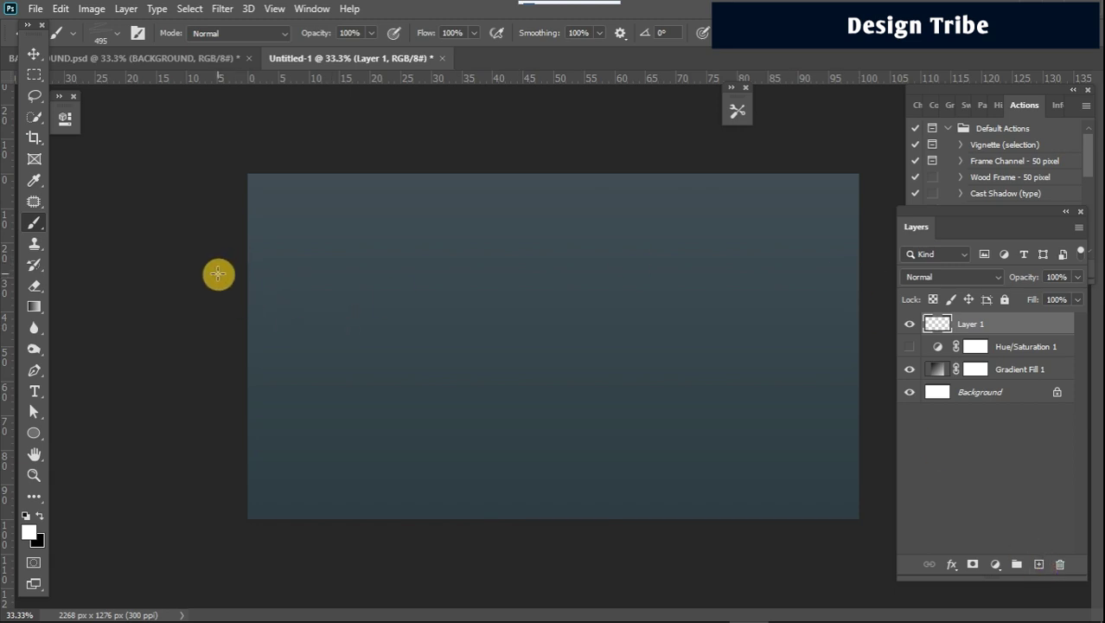
Step: Paint a white wave across the top, undo it, and repaint it further toward the right edge
mouse_move(218, 274)
mouse_down()
mouse_move(277, 255)
mouse_move(484, 255)
mouse_move(502, 292)
mouse_move(607, 267)
mouse_up()
key(ctrl+z)
mouse_move(294, 279)
mouse_down()
mouse_move(242, 275)
mouse_move(359, 252)
mouse_move(379, 267)
mouse_move(501, 276)
mouse_move(741, 146)
mouse_move(877, 262)
mouse_move(1098, 202)
mouse_up()
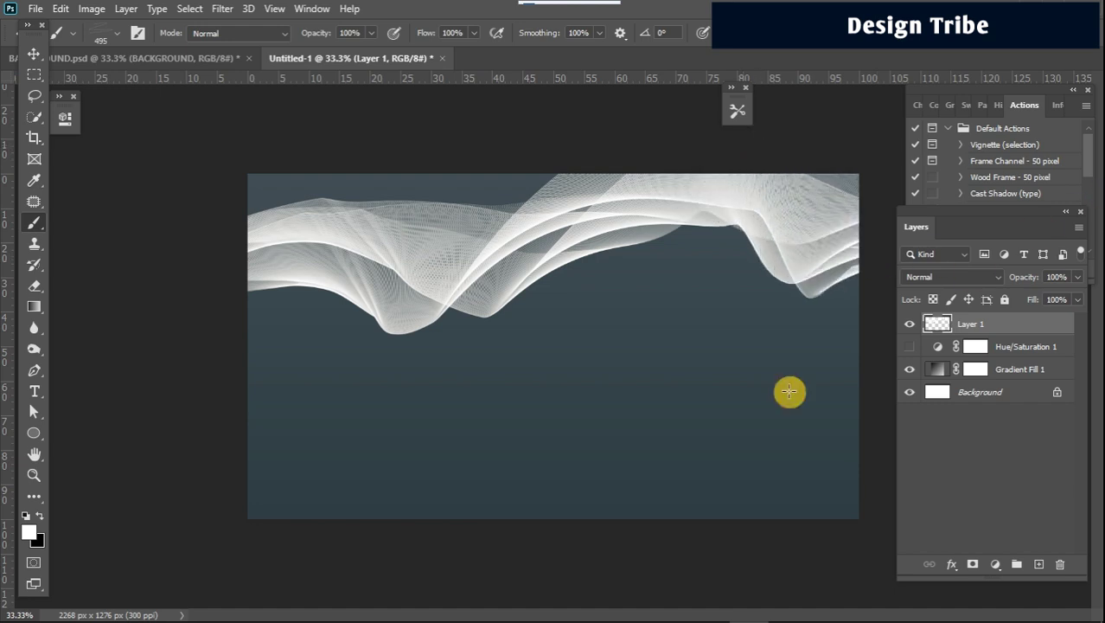
click(1053, 330)
Step: Give Layer 1's wave a reversed radial red-to-yellow Gradient Overlay at 66% scale
double_click(1052, 329)
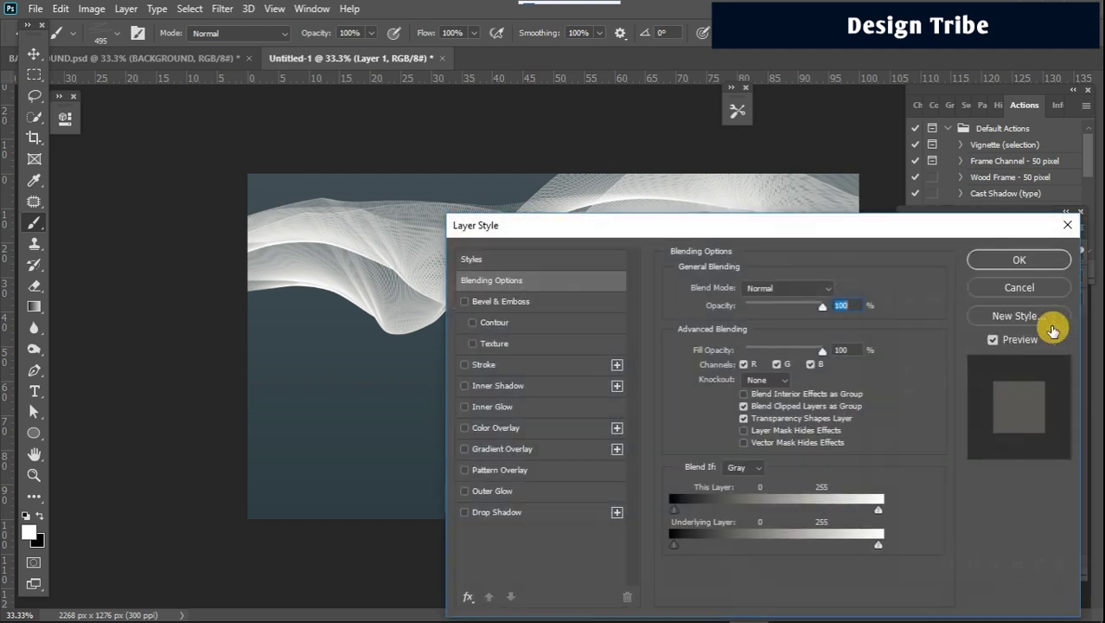
click(465, 449)
drag(826, 232, 1038, 275)
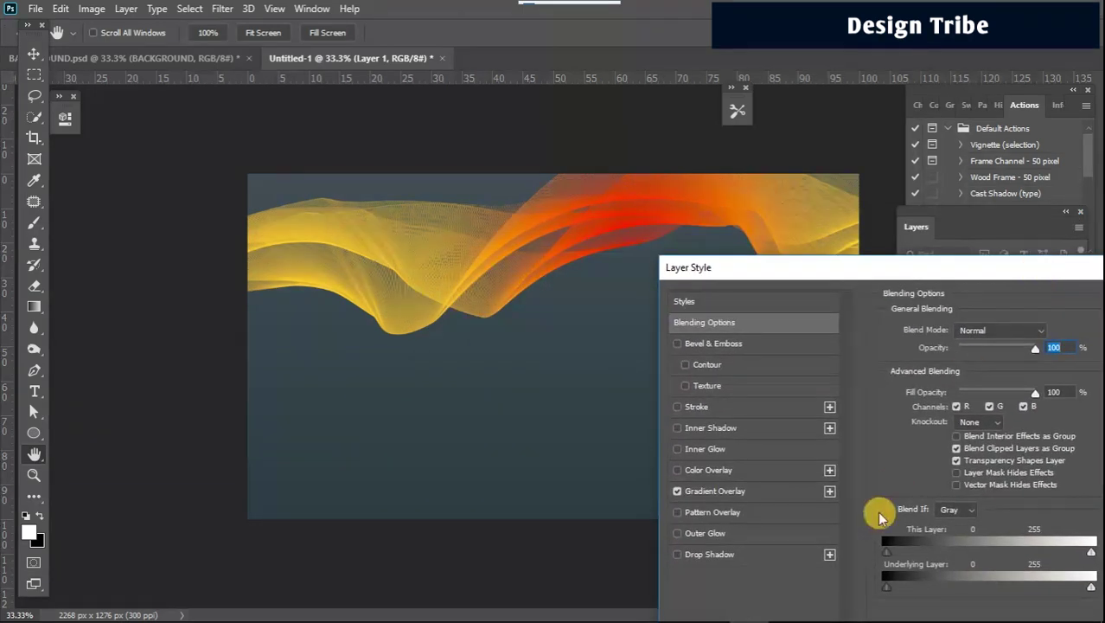
click(789, 490)
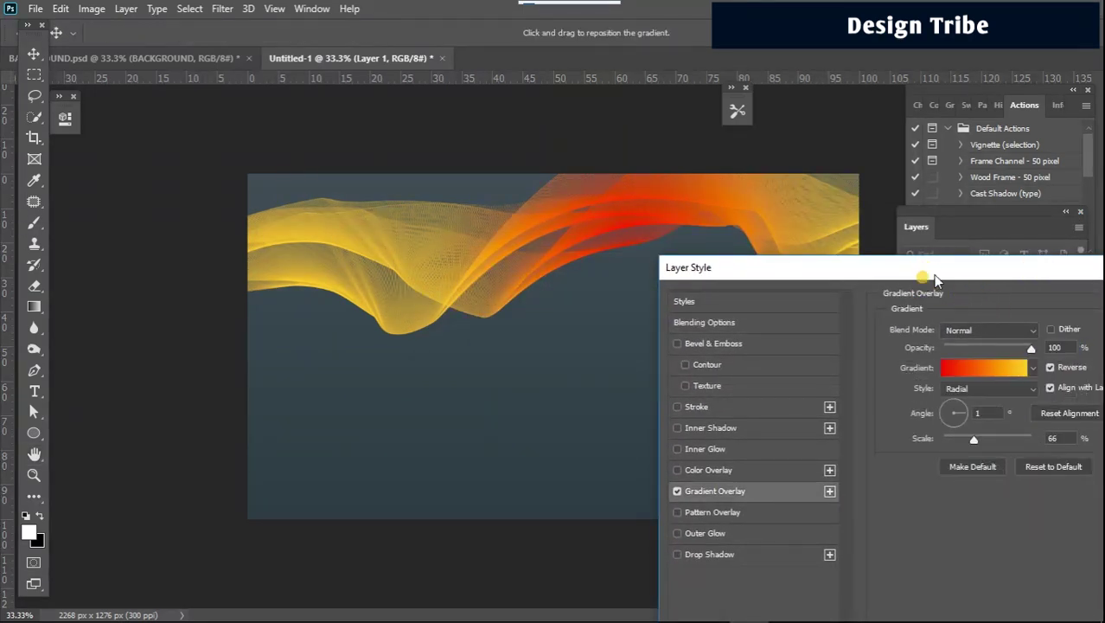
drag(934, 280, 873, 261)
click(978, 353)
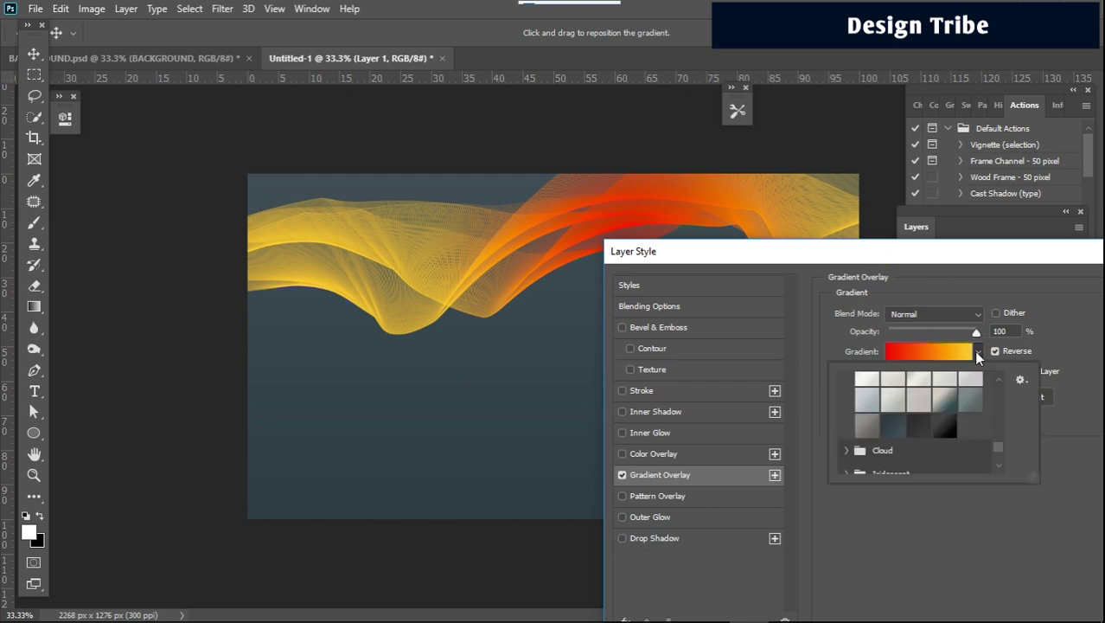
click(964, 376)
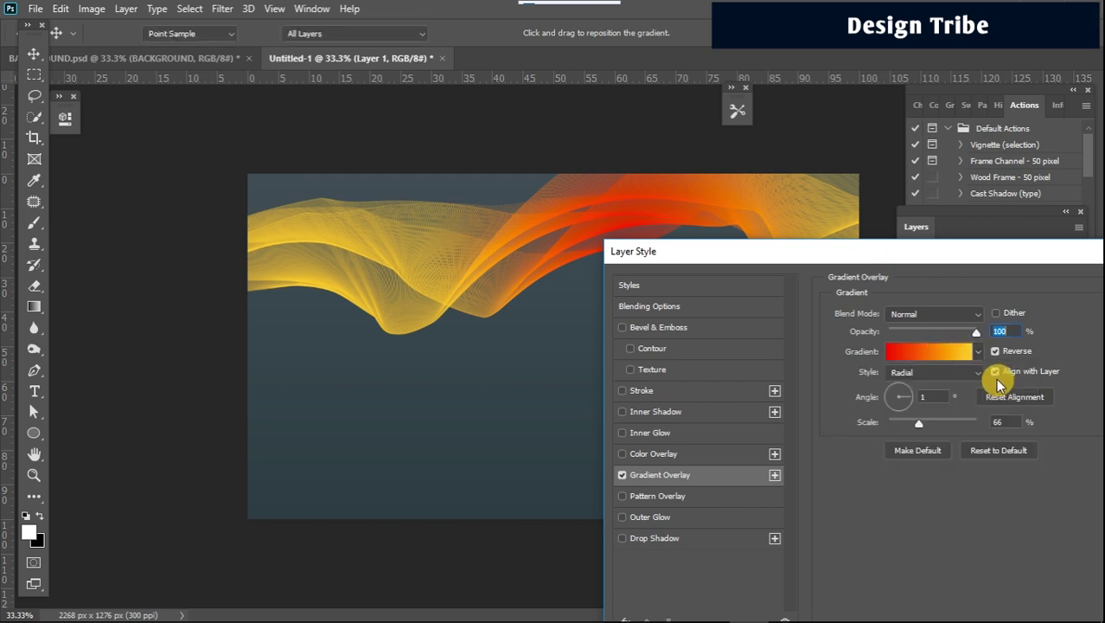
key(Return)
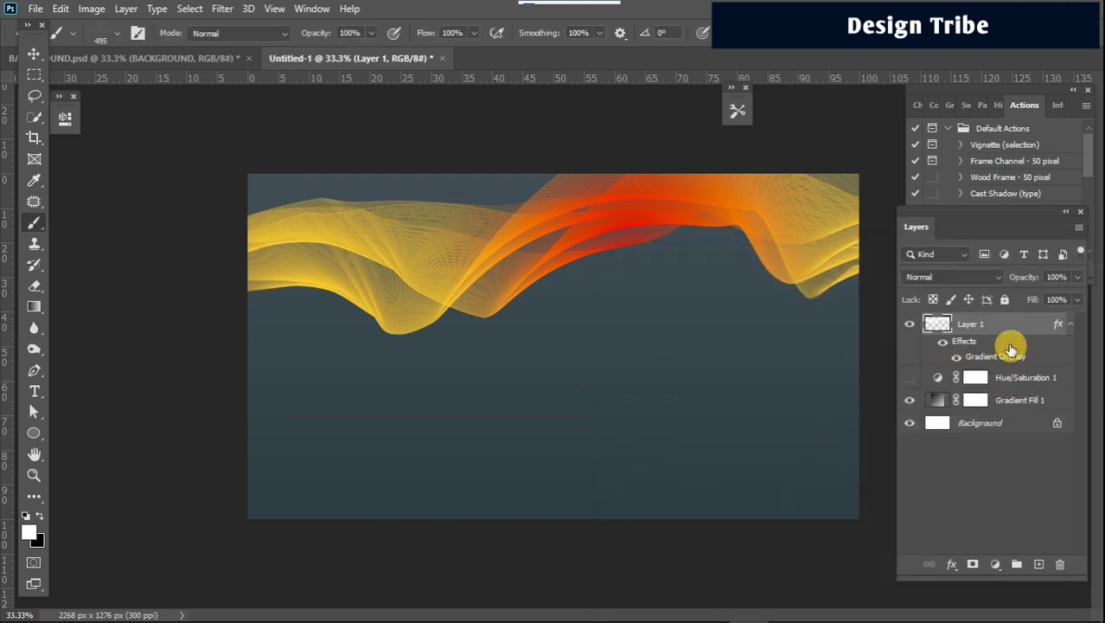
Step: Change Layer 1's Gradient Overlay to a light blue preset from the Blues folder
double_click(1010, 360)
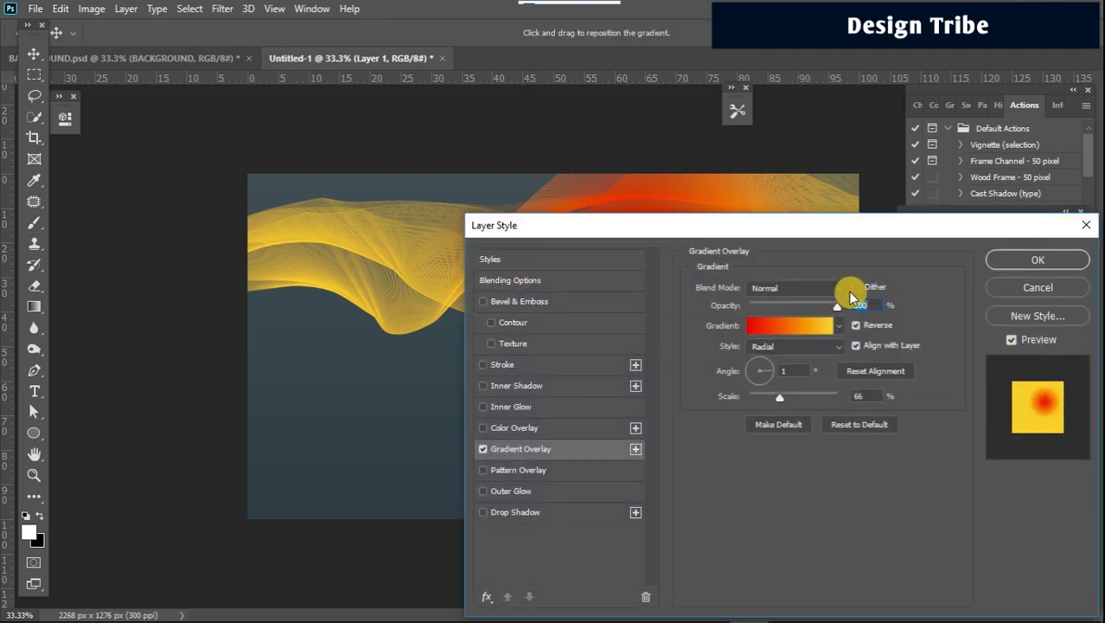
click(838, 326)
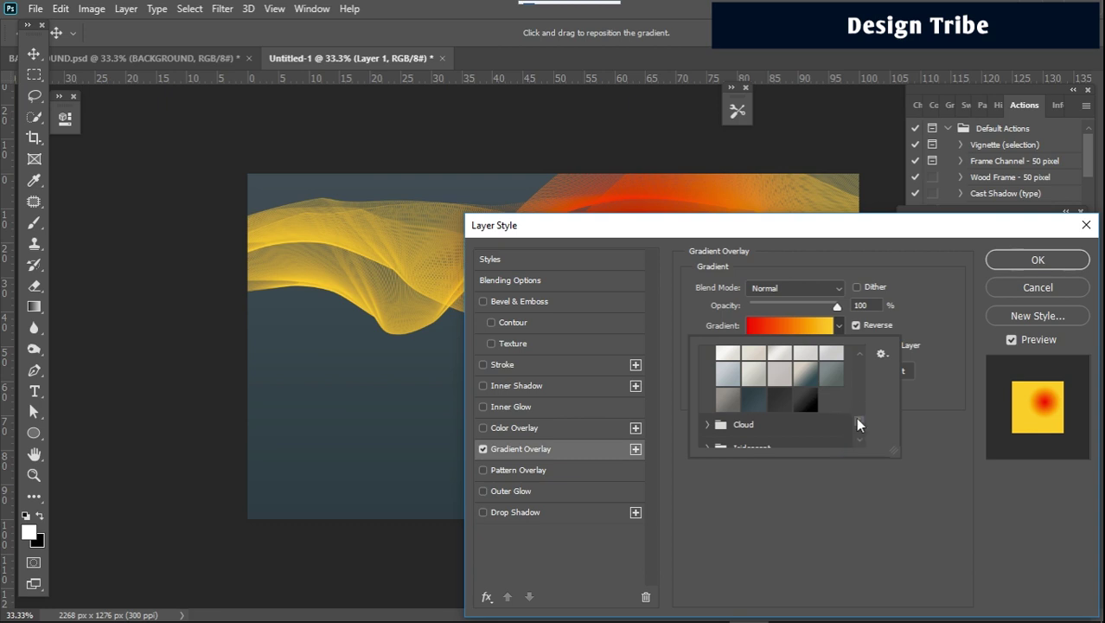
drag(859, 424, 851, 348)
click(707, 380)
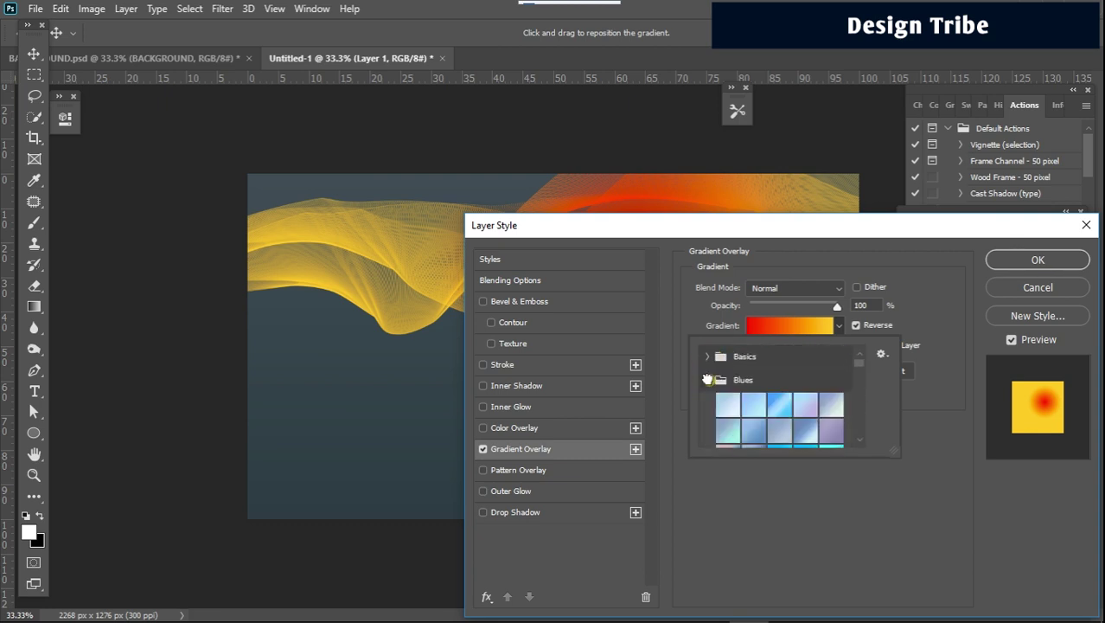
click(781, 403)
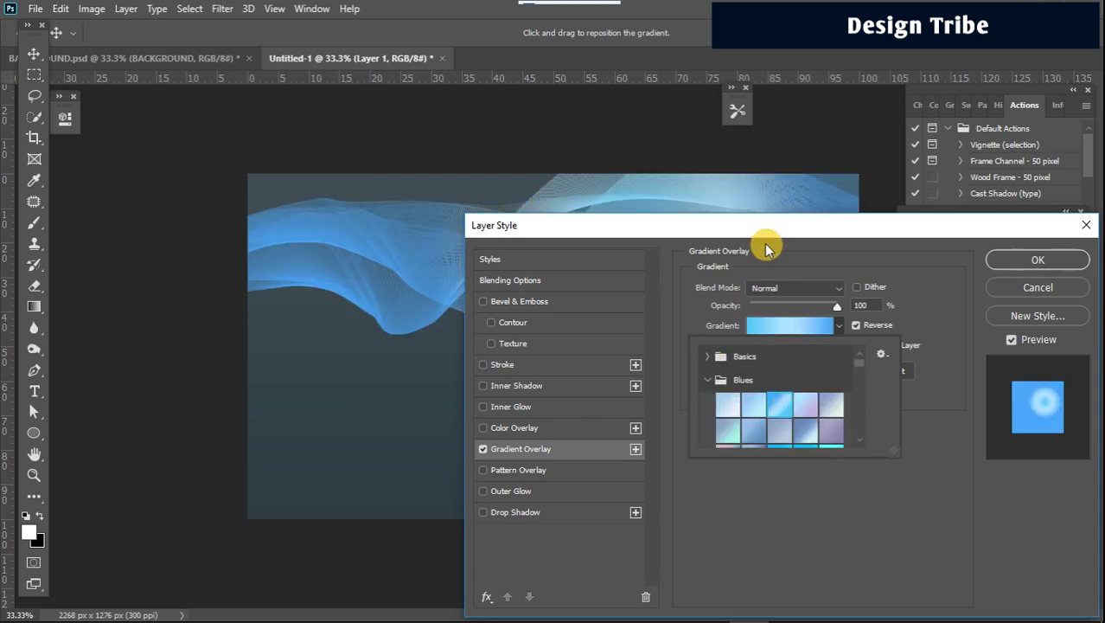
drag(765, 227, 898, 373)
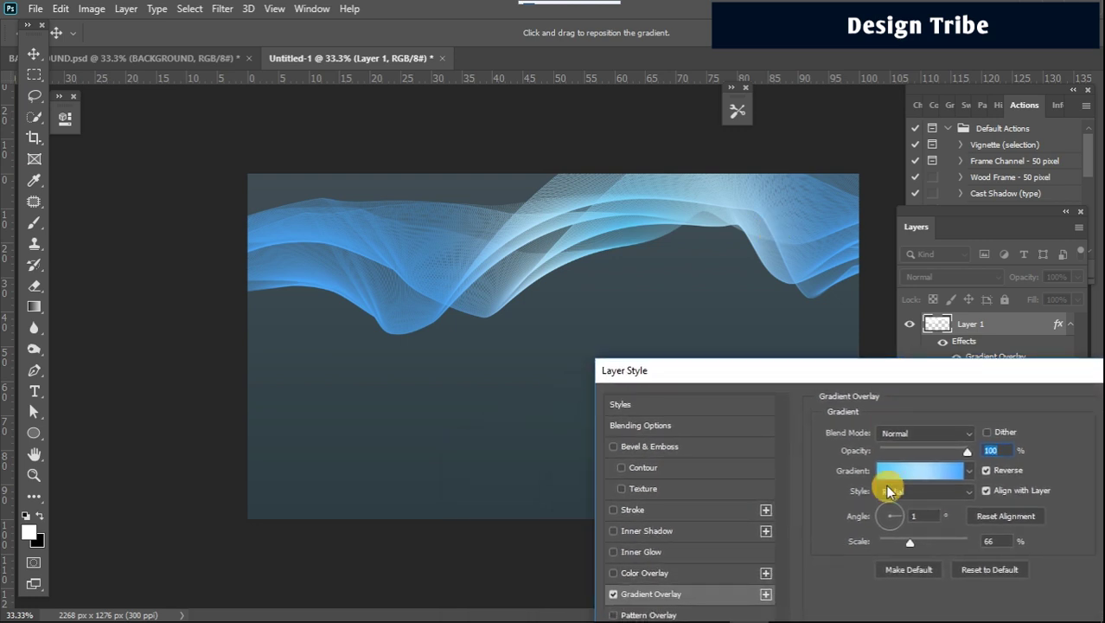
Step: Switch the overlay to a cyan Blues preset and confirm the Layer Style
click(969, 471)
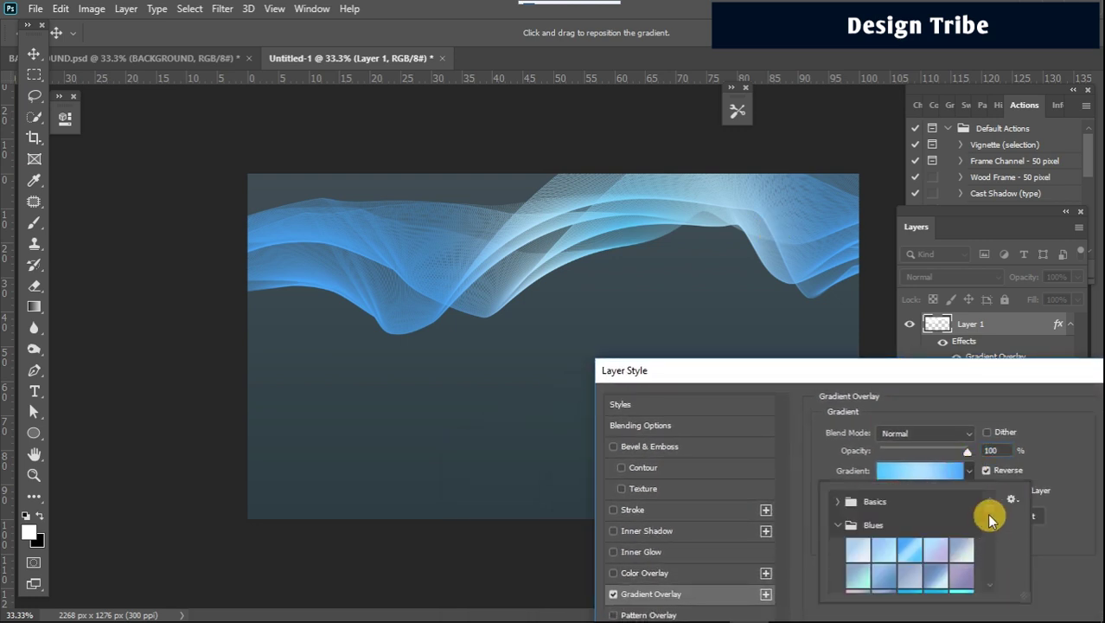
scroll(987, 511, down, 2)
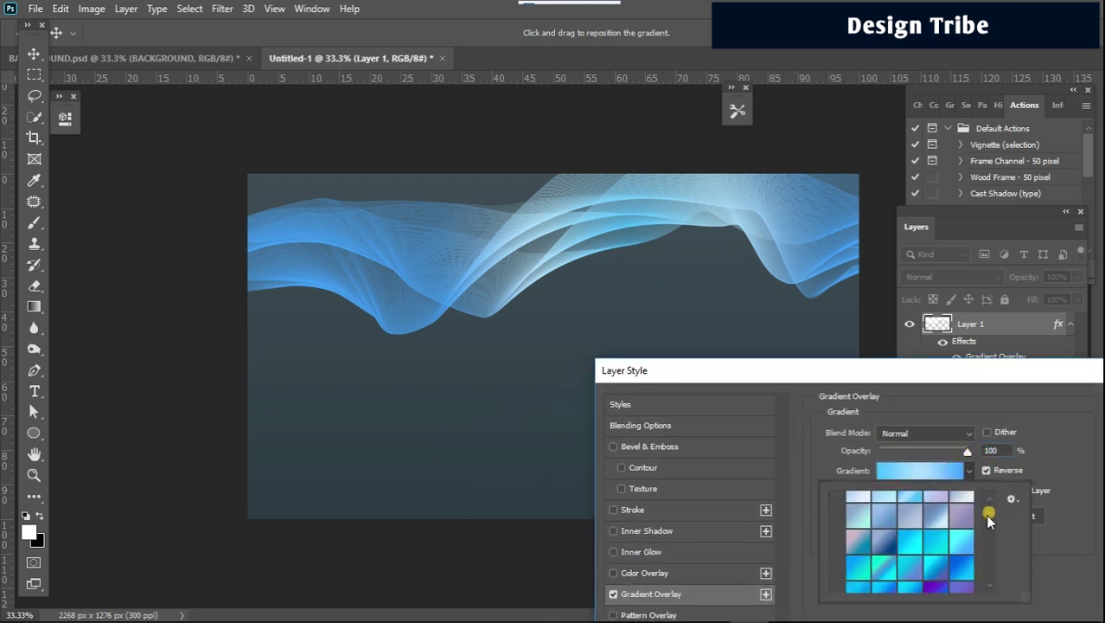
click(915, 544)
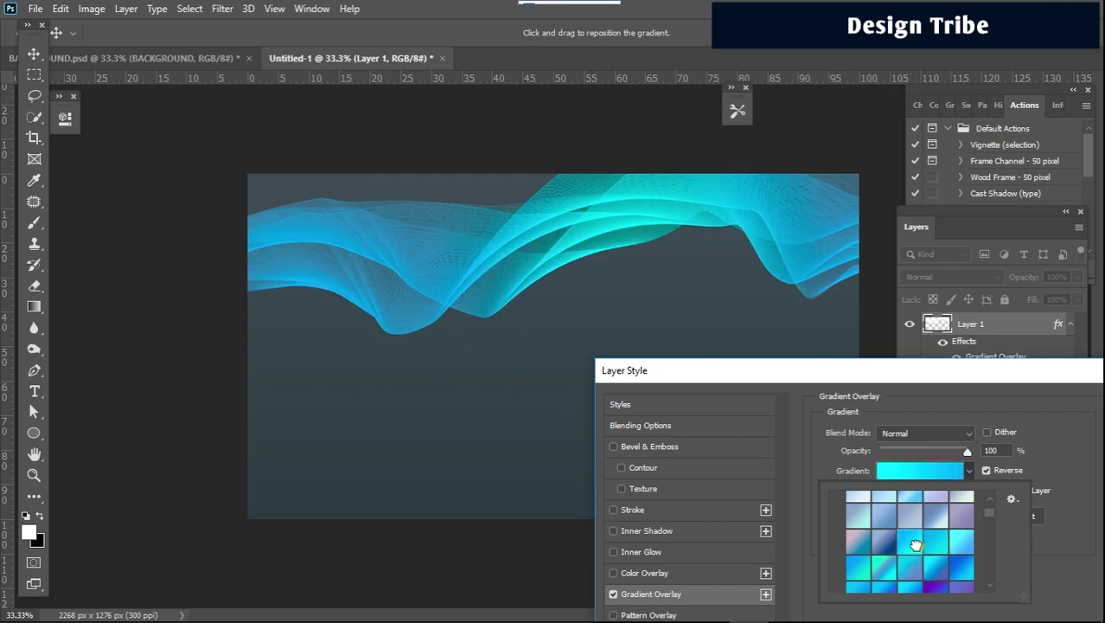
click(952, 383)
drag(952, 372, 618, 394)
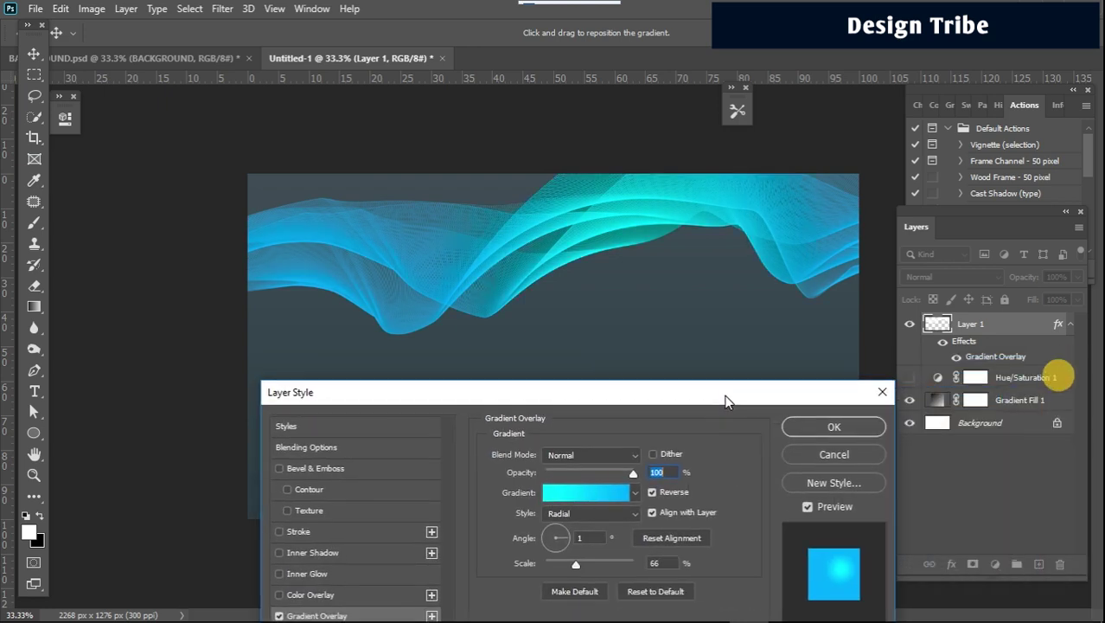
click(801, 424)
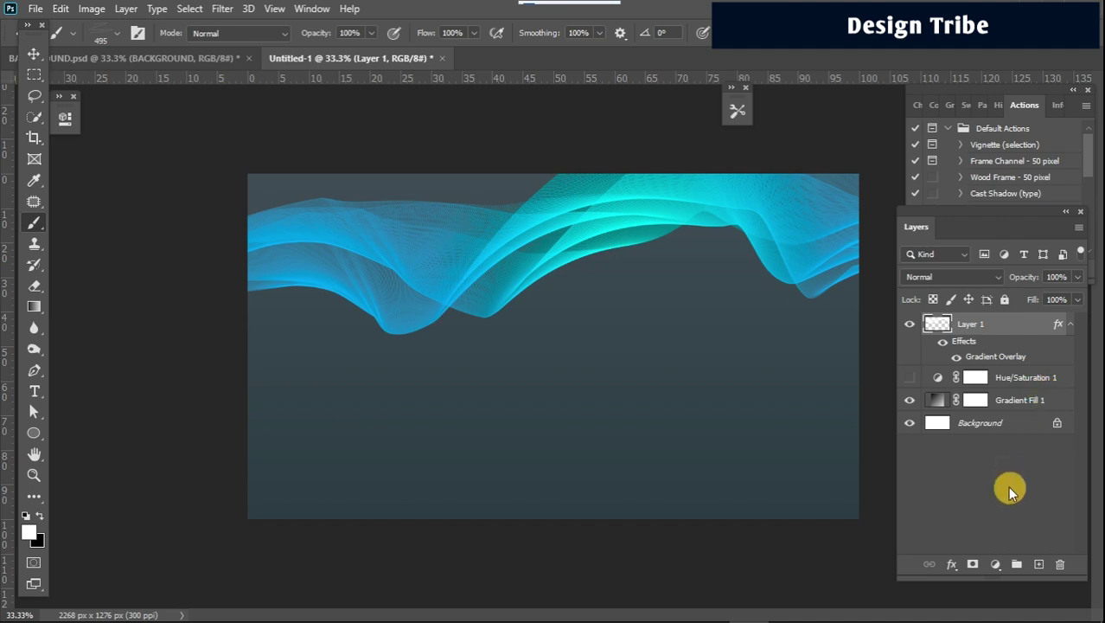
Step: Add Layer 2 above Layer 1 and set the brush size to 259 px
click(1037, 562)
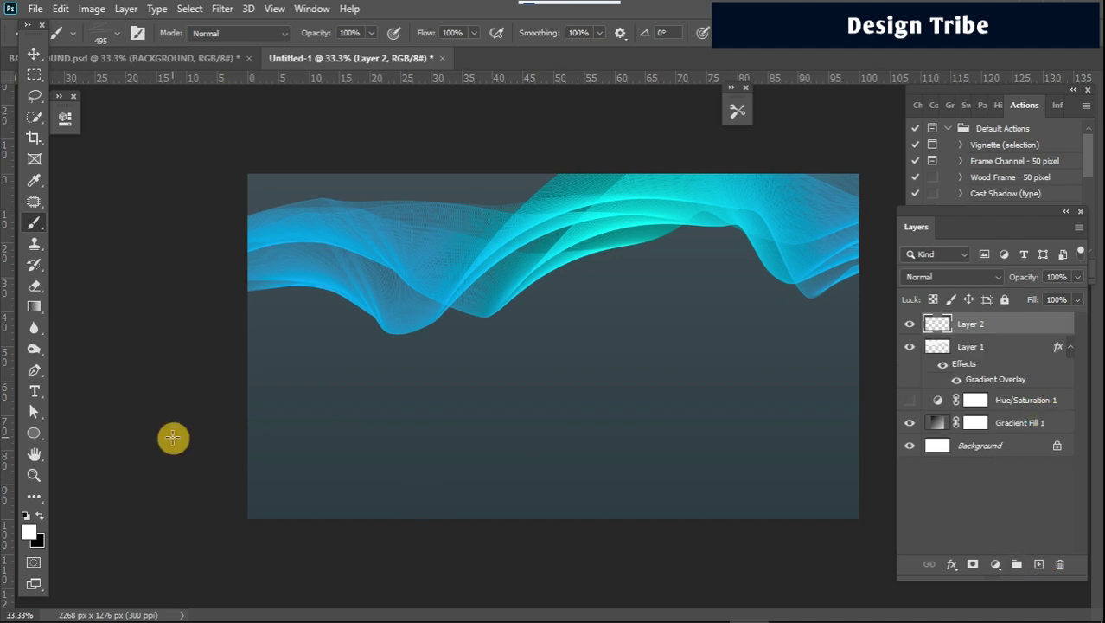
right_click(524, 388)
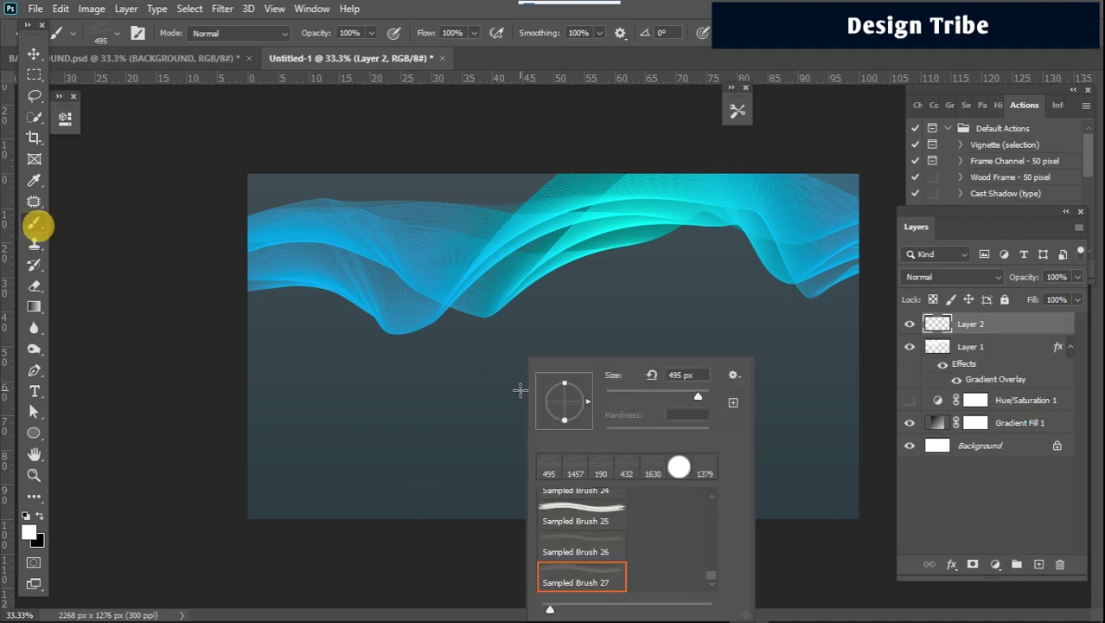
drag(646, 392, 696, 401)
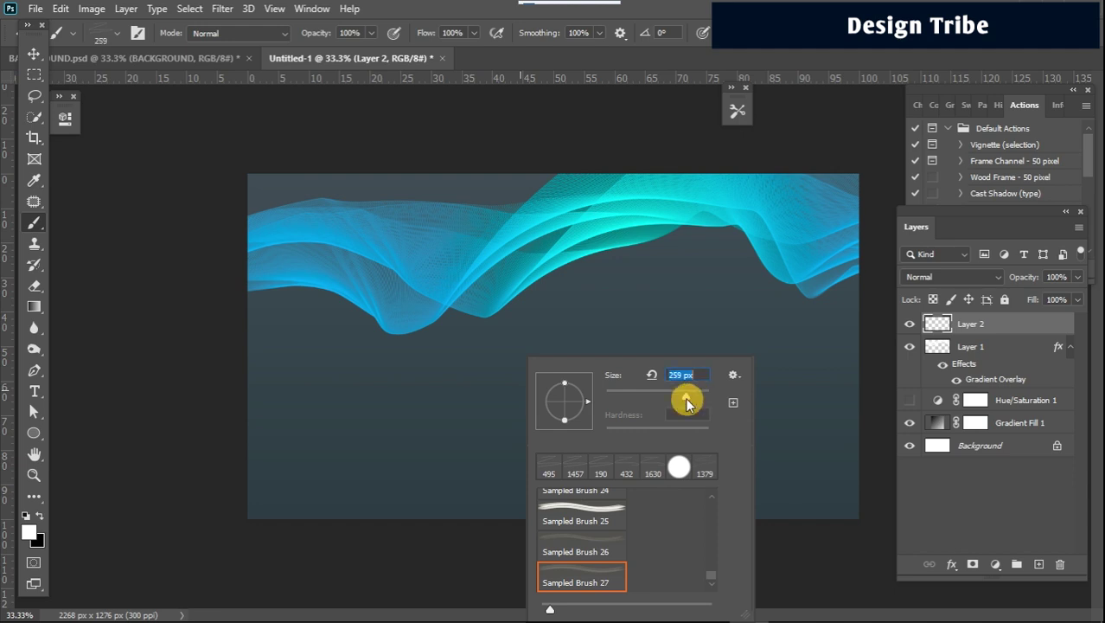
Step: Try several white wave strokes across the lower canvas, undoing each attempt
click(276, 530)
mouse_move(251, 515)
mouse_down()
mouse_move(326, 468)
mouse_move(570, 454)
mouse_move(750, 449)
mouse_move(871, 498)
mouse_up()
drag(860, 345, 847, 365)
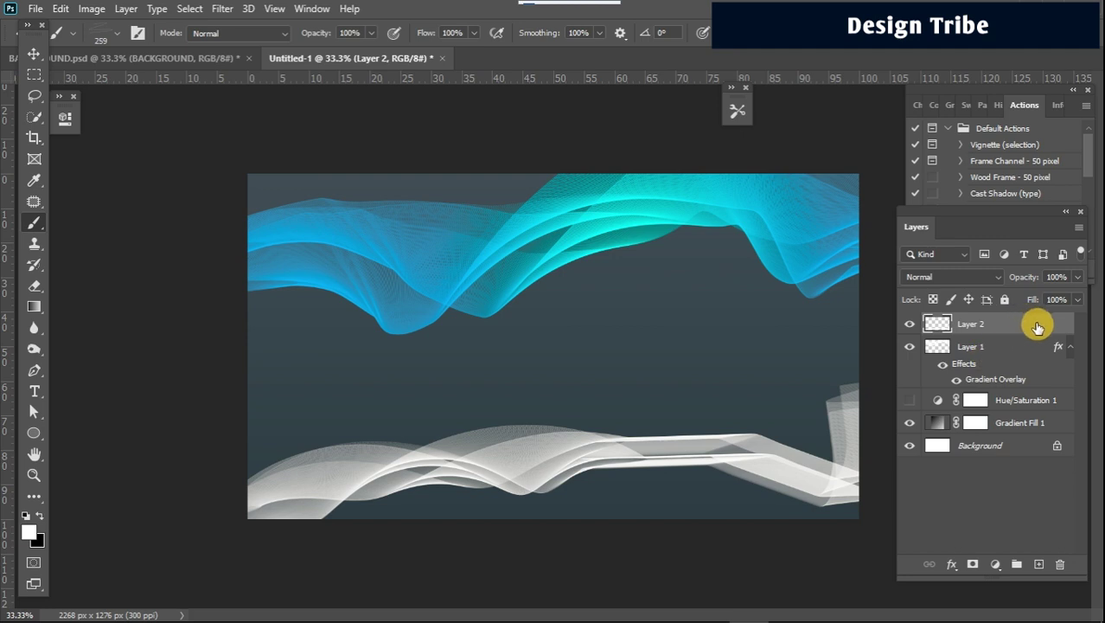
key(ctrl+z)
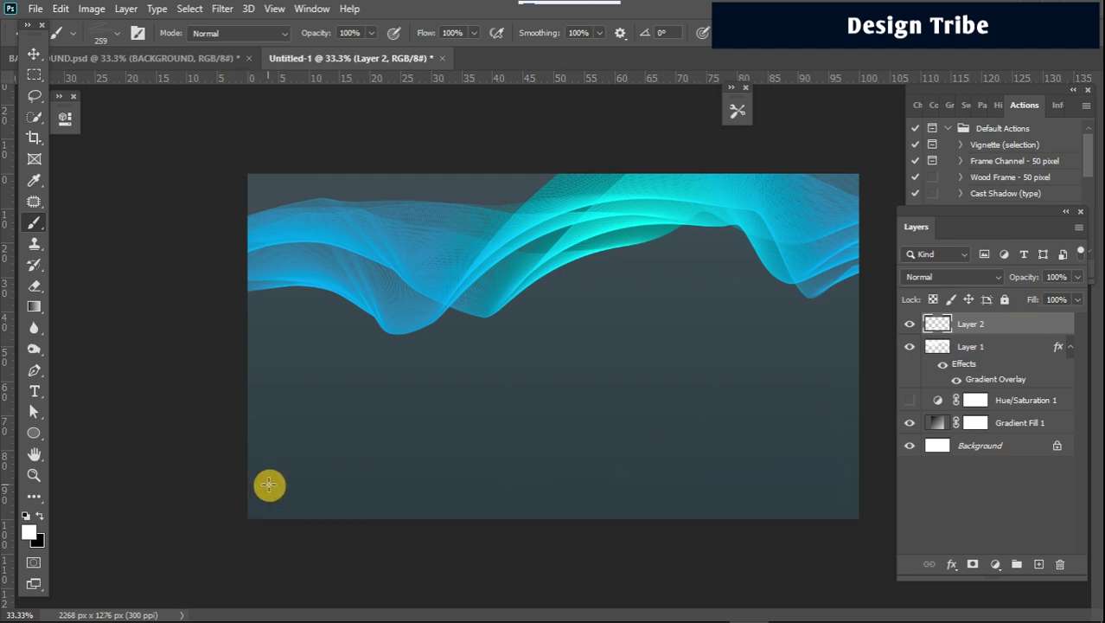
mouse_move(257, 491)
mouse_down()
mouse_move(528, 446)
mouse_move(782, 470)
mouse_move(898, 546)
mouse_up()
key(ctrl+z)
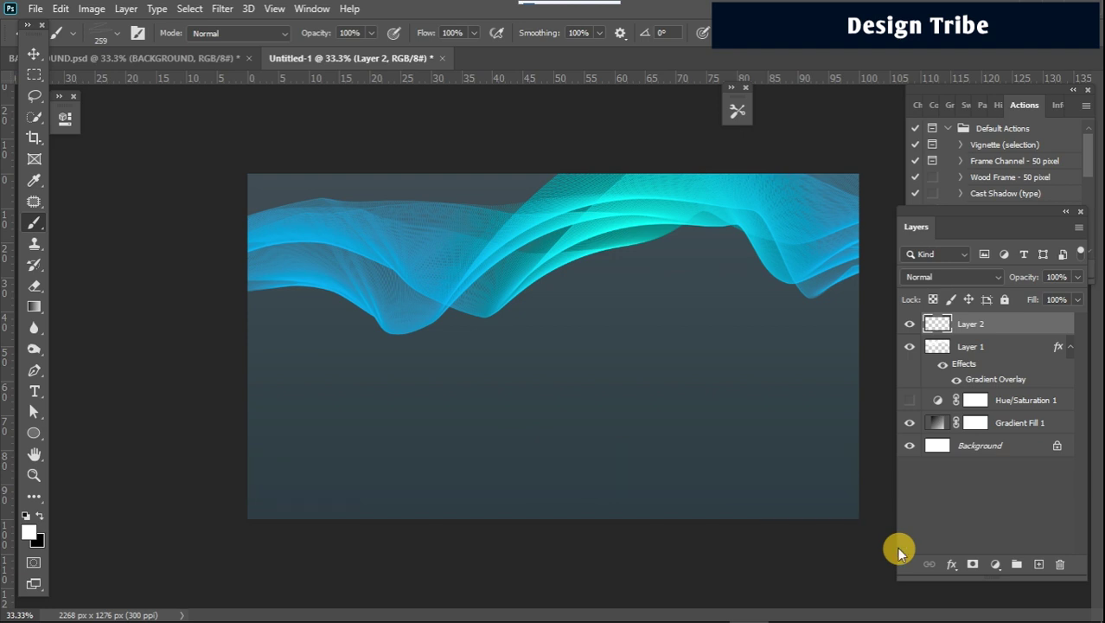
drag(291, 529, 293, 518)
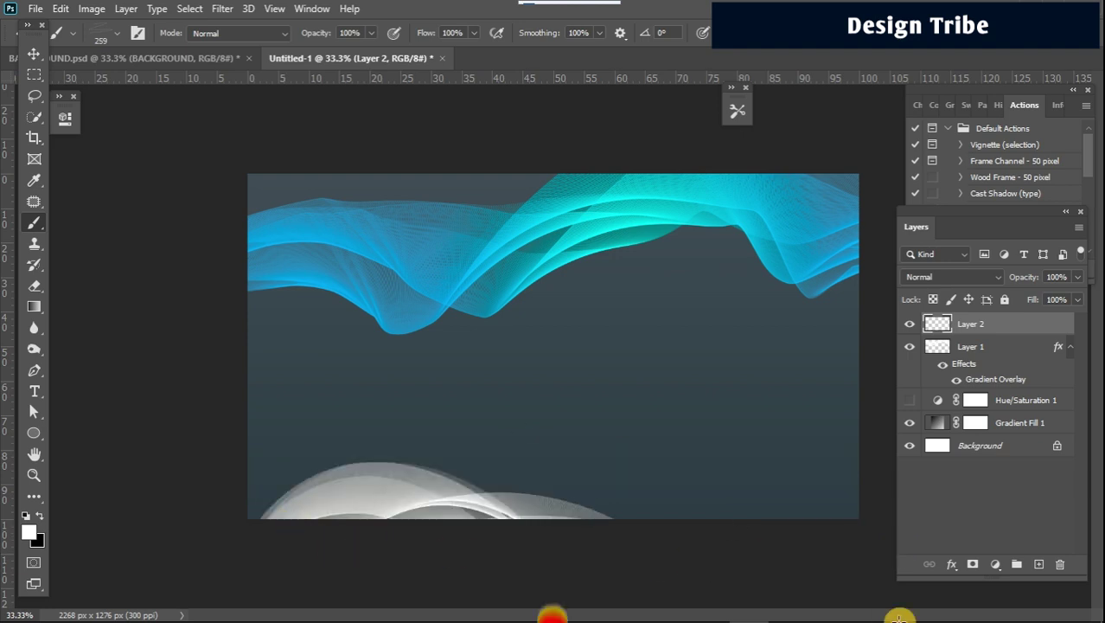
drag(900, 617, 790, 301)
key(ctrl+z)
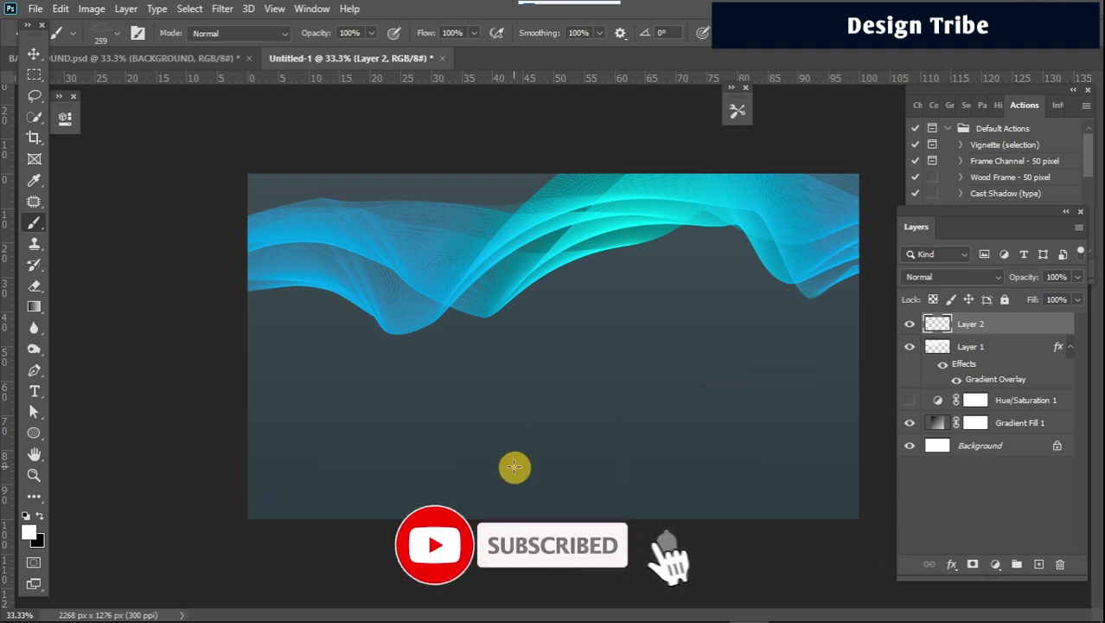
Step: Undo two more lower waves, then paint the final white wave from the left edge to the bottom right
drag(323, 468, 780, 439)
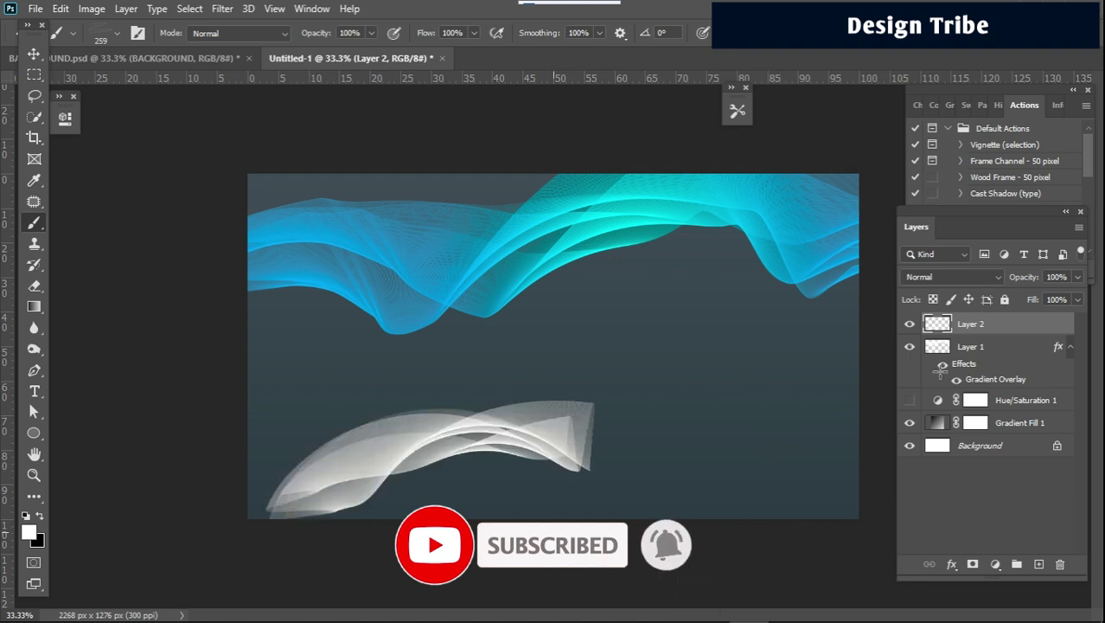
drag(536, 519, 1101, 388)
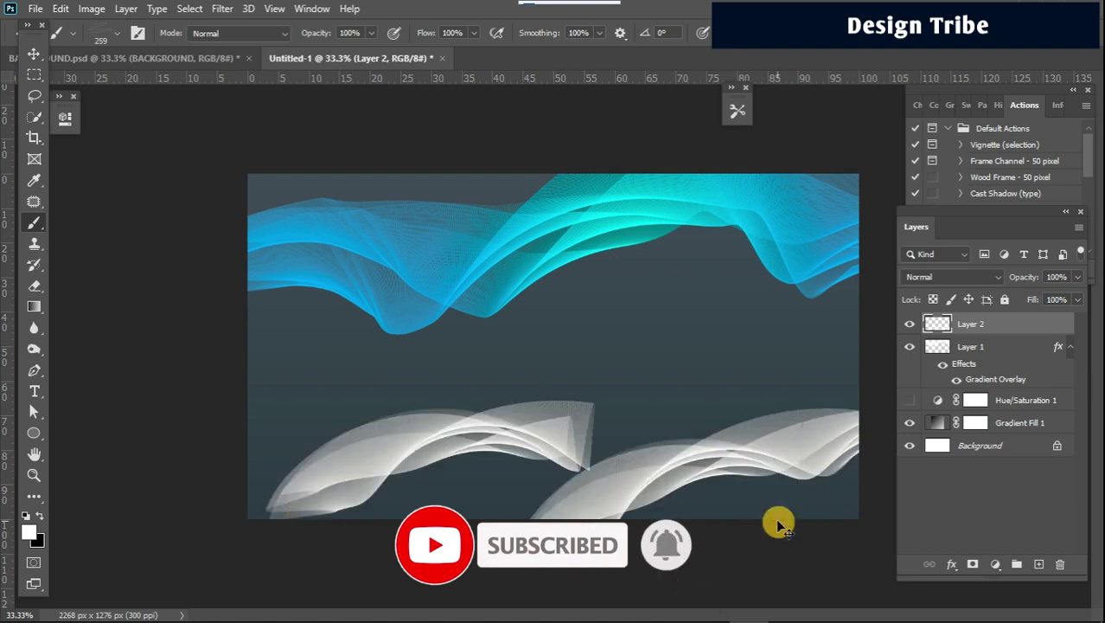
key(ctrl+z)
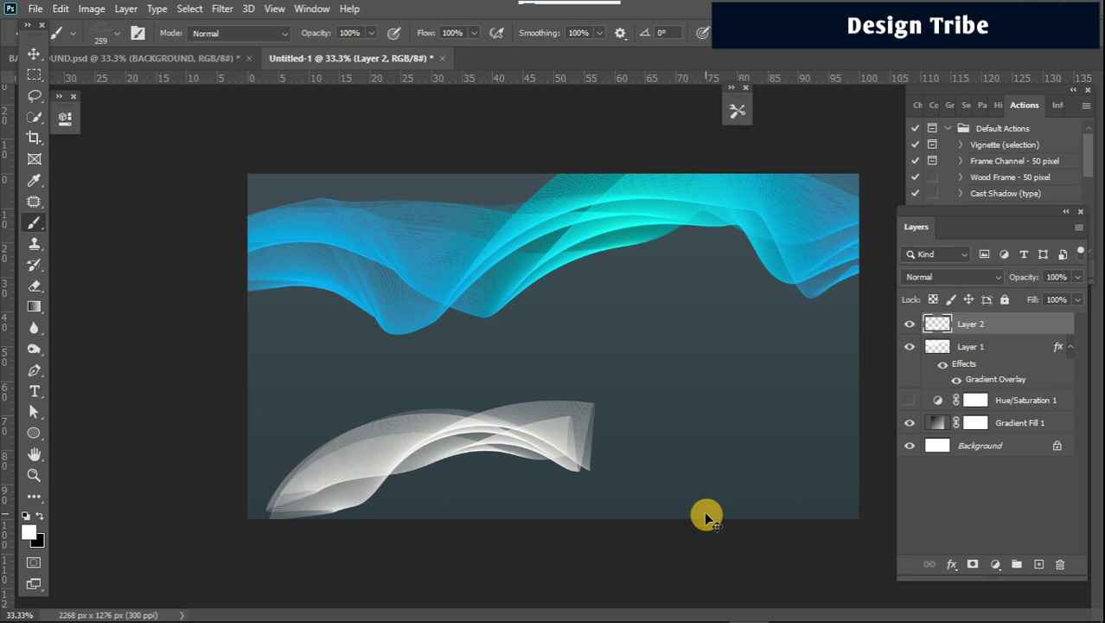
key(ctrl+alt+z)
click(215, 494)
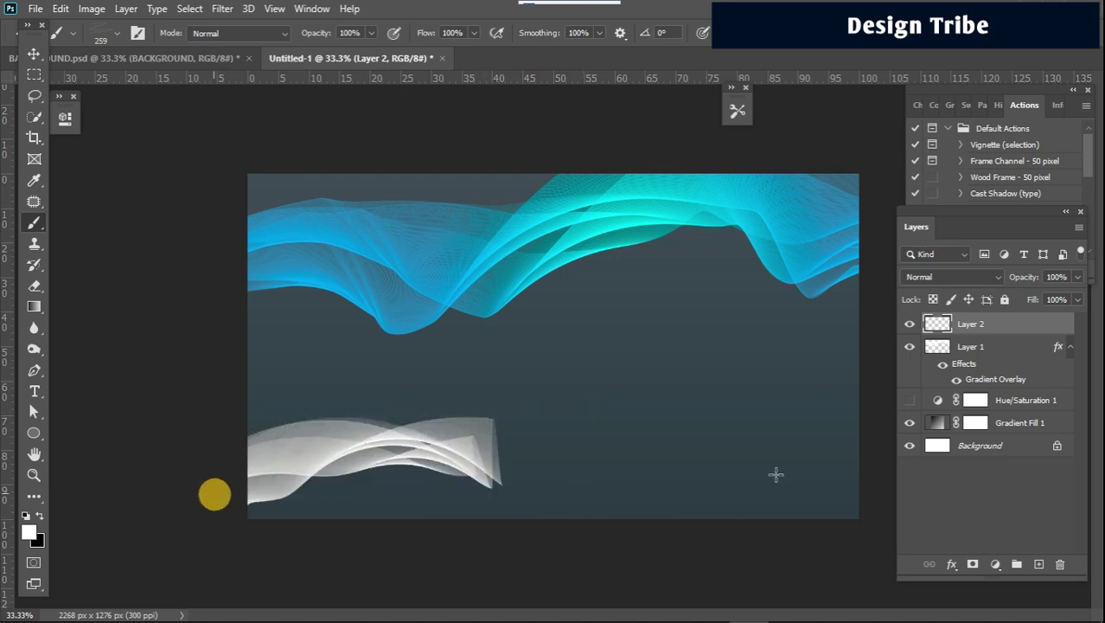
mouse_move(776, 474)
mouse_down()
mouse_move(799, 501)
mouse_move(1045, 593)
mouse_up()
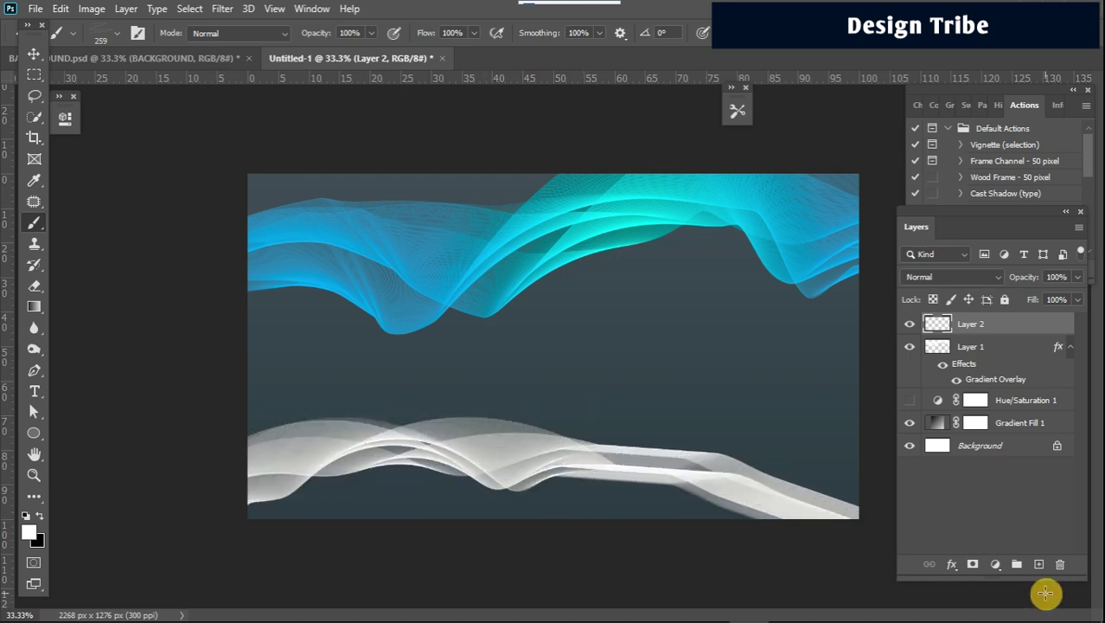
Step: Enable Gradient Overlay on Layer 2 so the bottom wave gets the cyan radial gradient
double_click(1045, 329)
drag(396, 224, 690, 198)
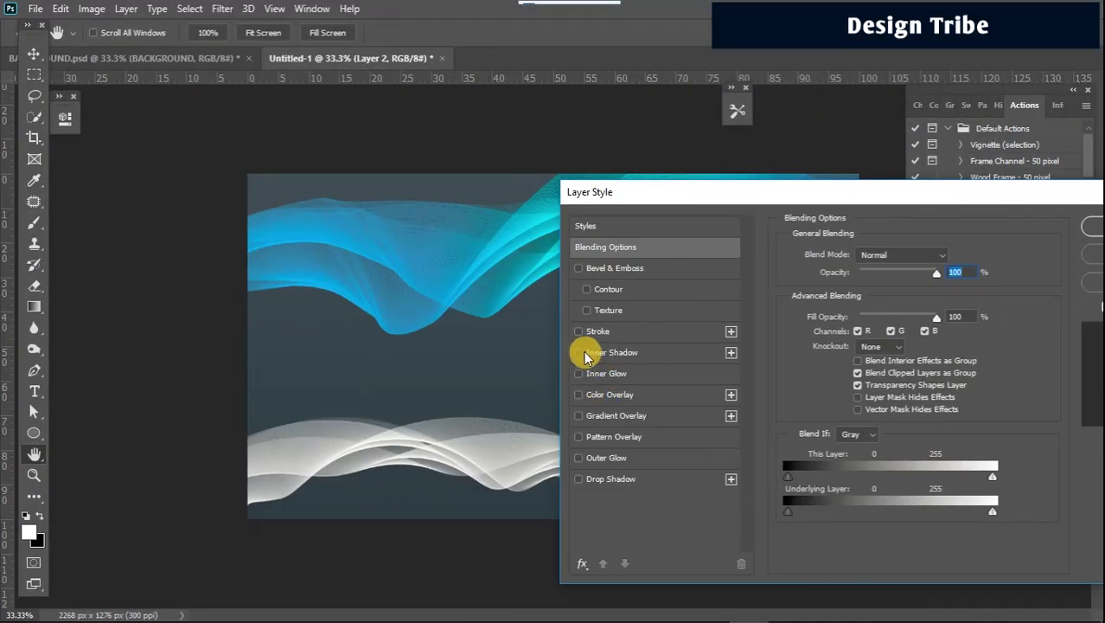
click(578, 415)
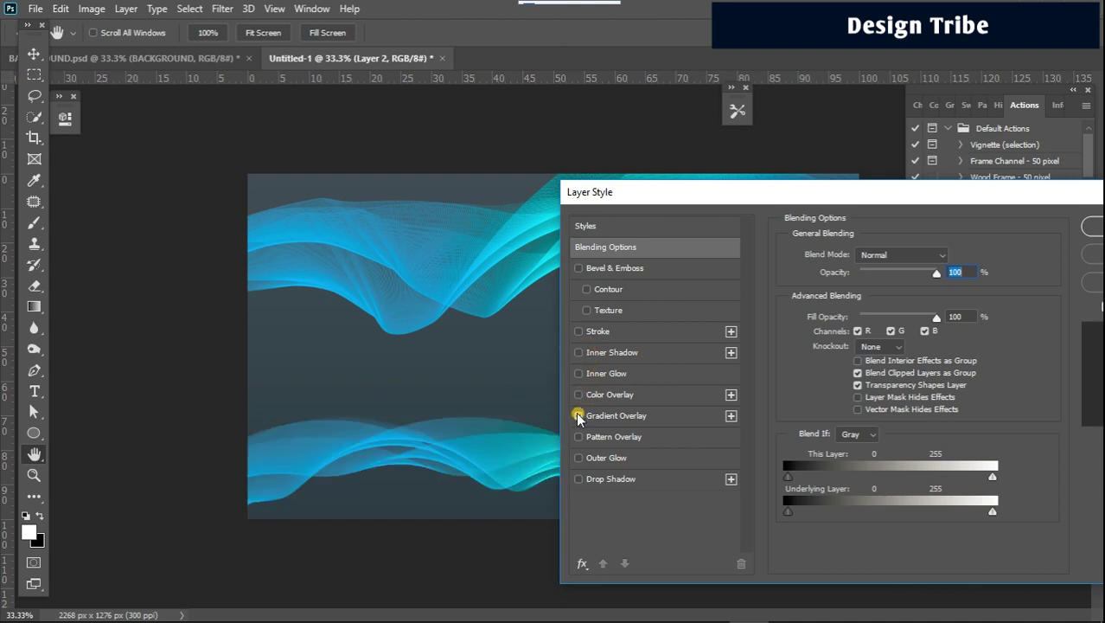
click(610, 415)
drag(773, 201, 843, 249)
drag(1064, 247, 837, 287)
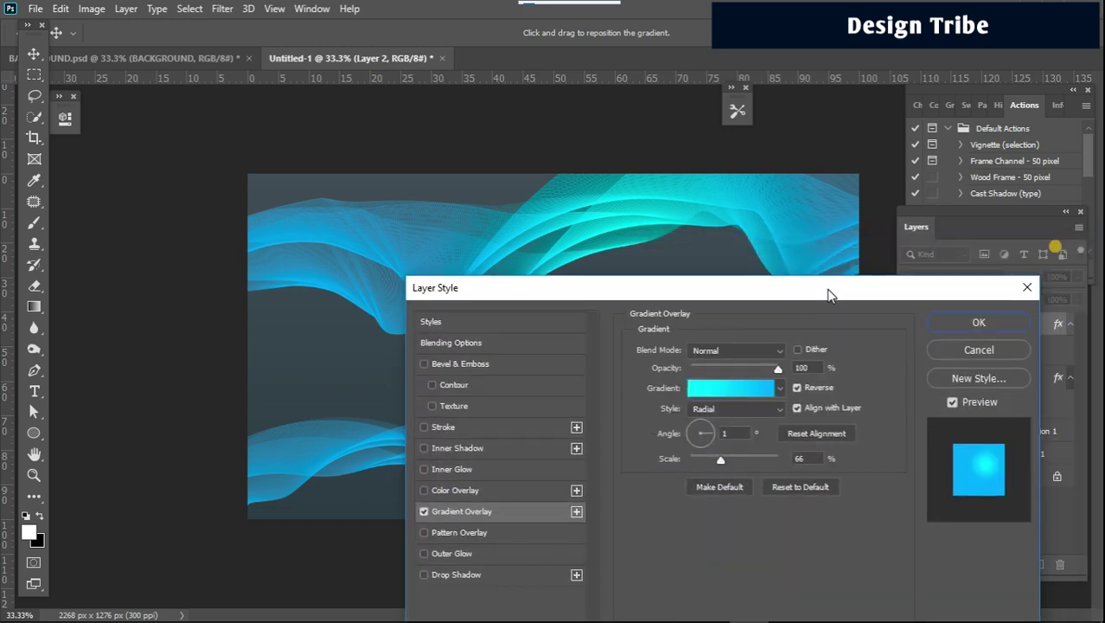
click(986, 321)
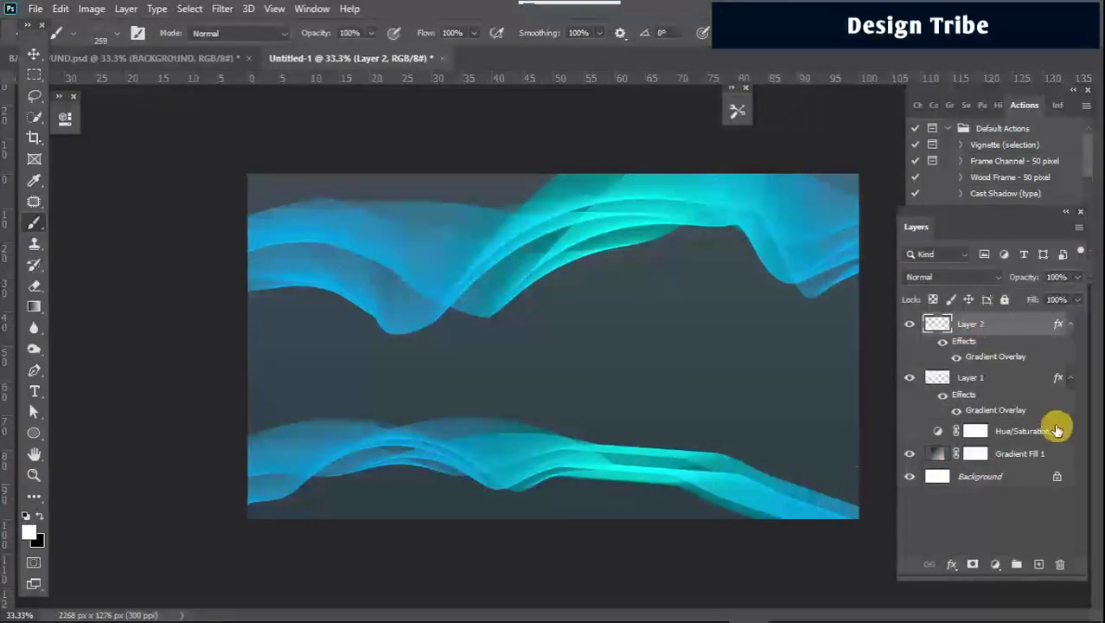
Step: Put the bottom wave into Free Transform with Distort mode
key(ctrl+t)
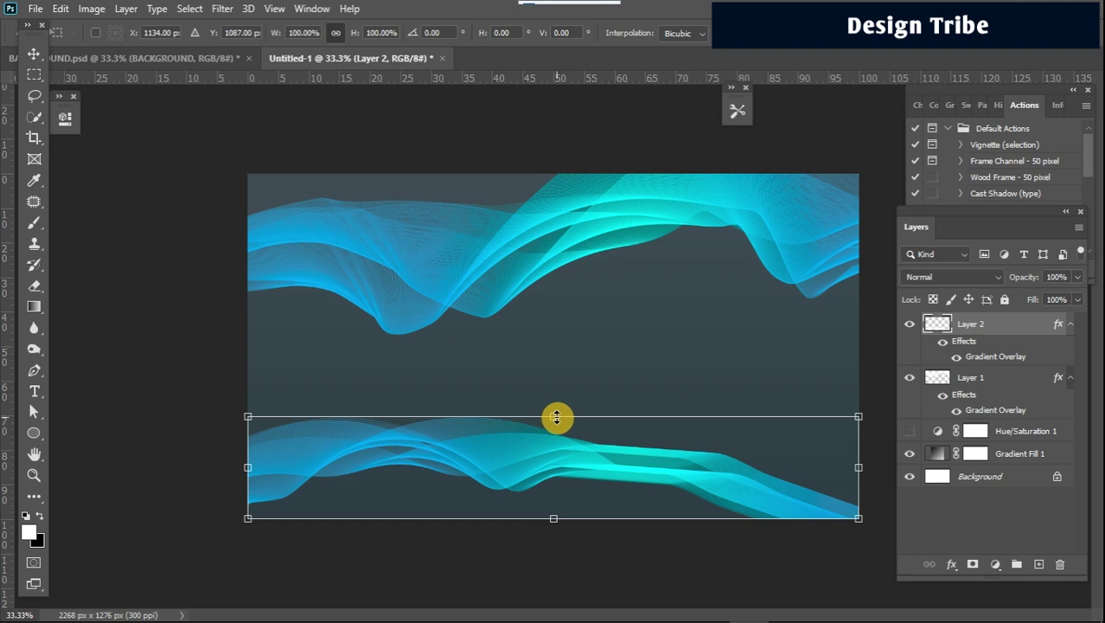
right_click(550, 446)
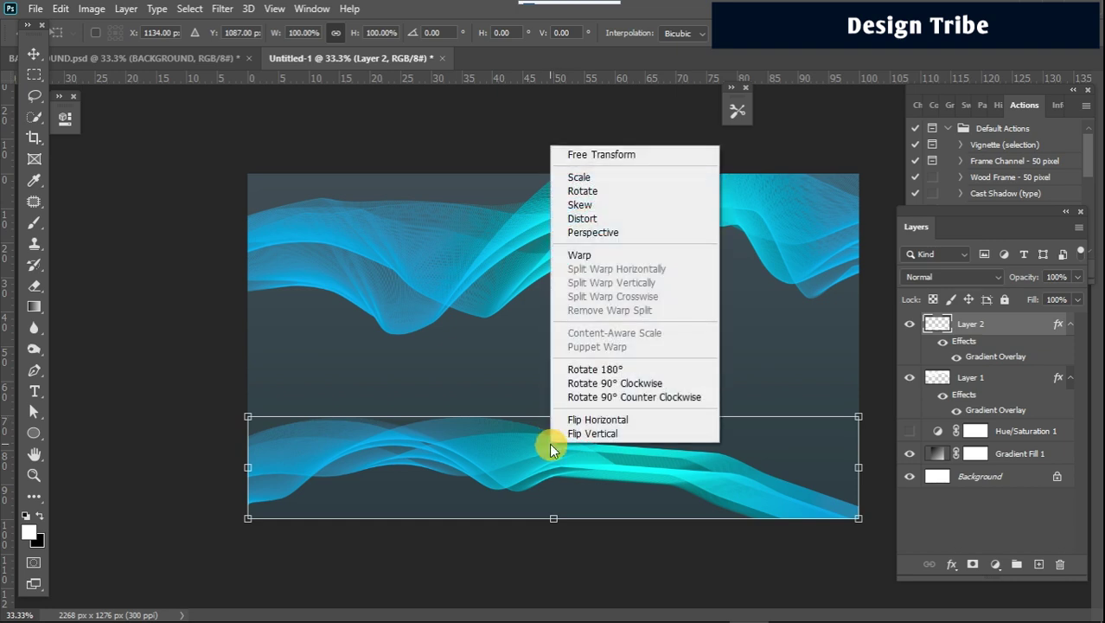
click(581, 218)
Step: Stretch the wave's top edge to about 197% height and pull its left corners outward to slant it
drag(553, 415, 608, 347)
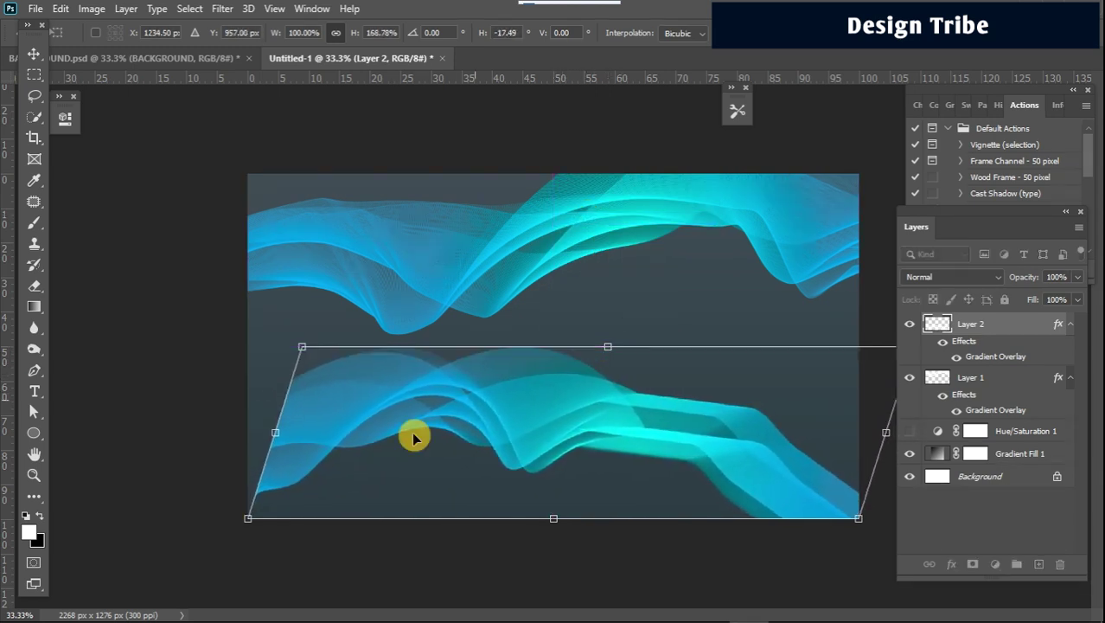
drag(249, 518, 195, 532)
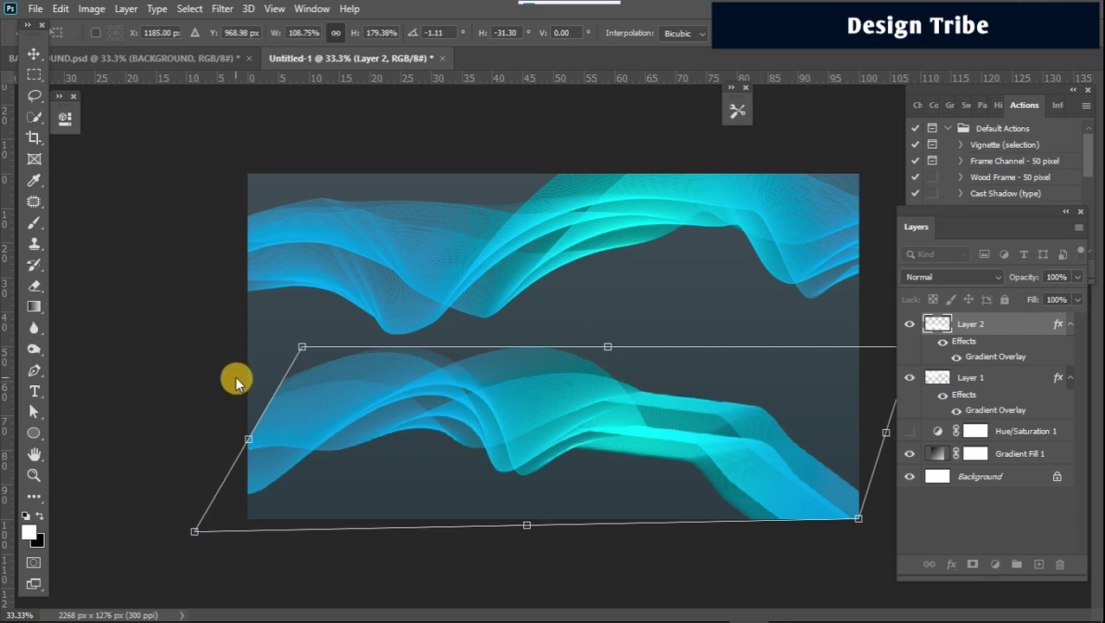
drag(302, 347, 210, 332)
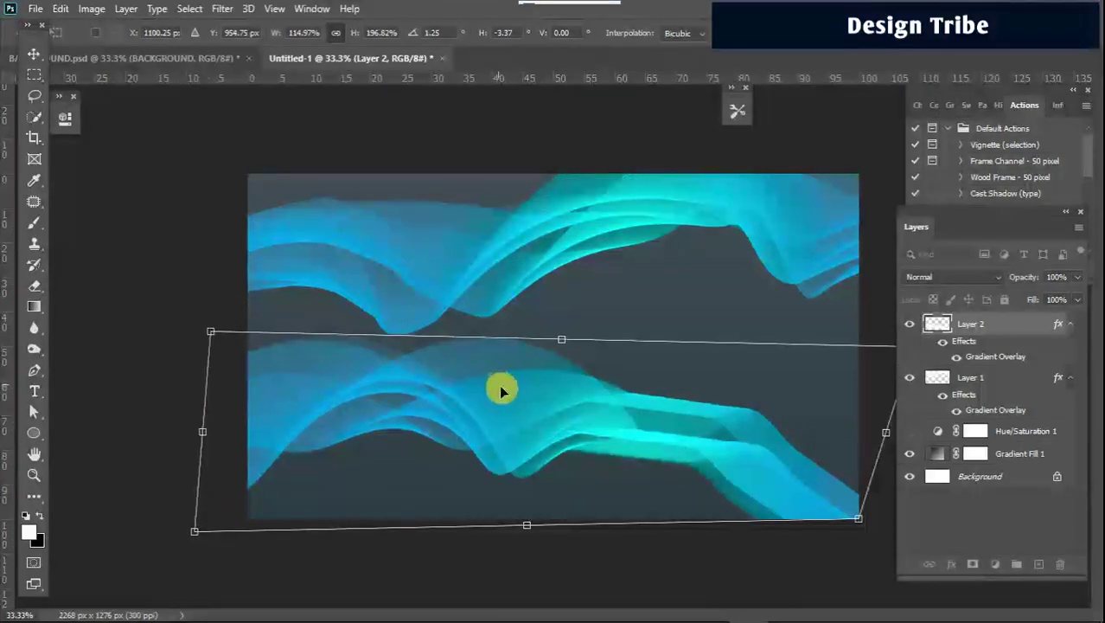